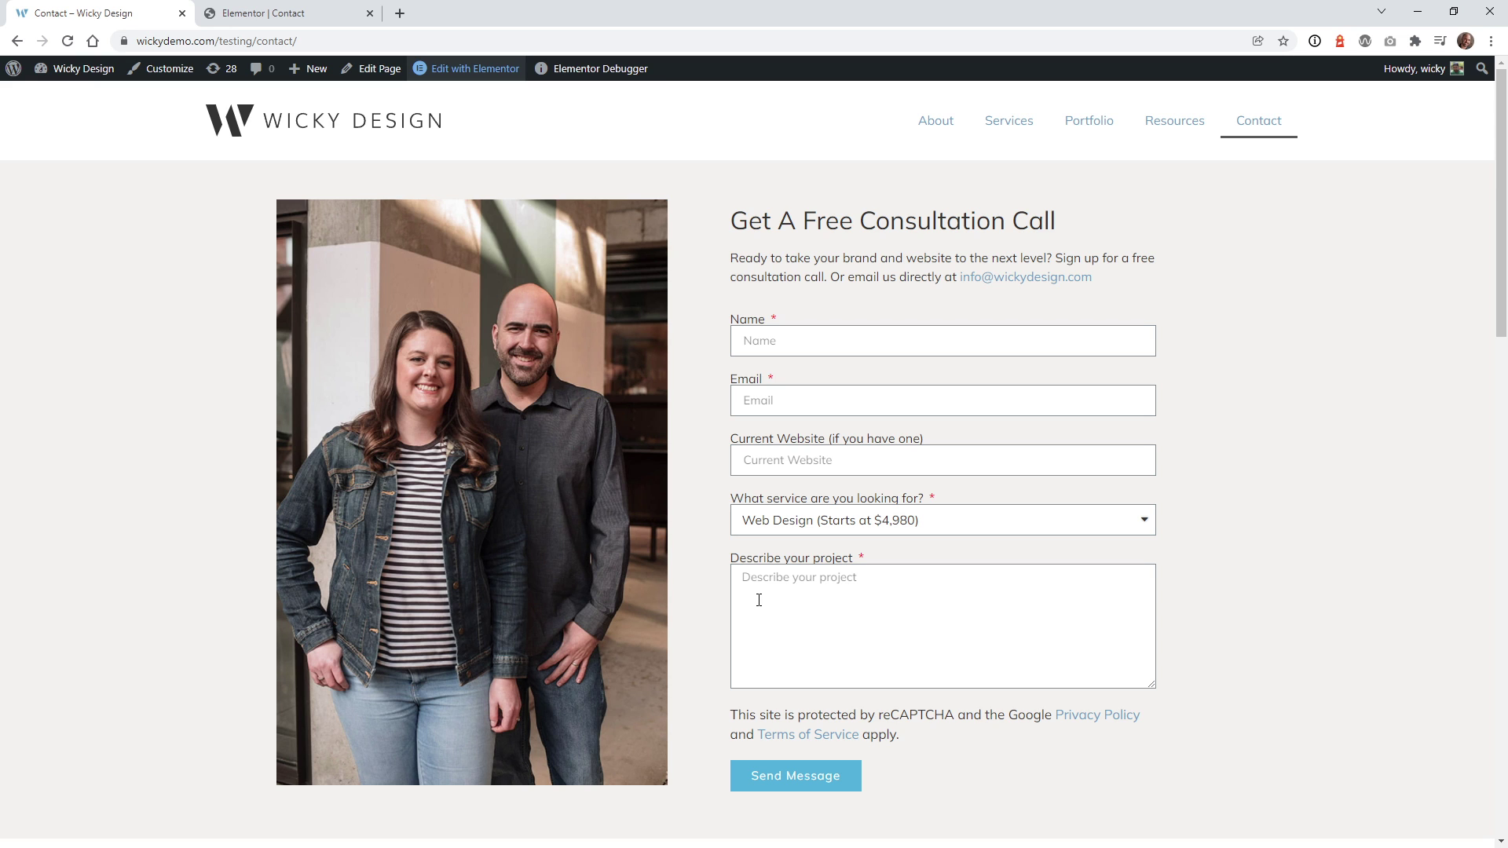
- Switch to the 'Elementor | Contact' tab to show the form's Edit Form panel
left_click(285, 8)
- Review the form fields, then show Actions After Submit listing Email and Email 2
left_click(68, 311)
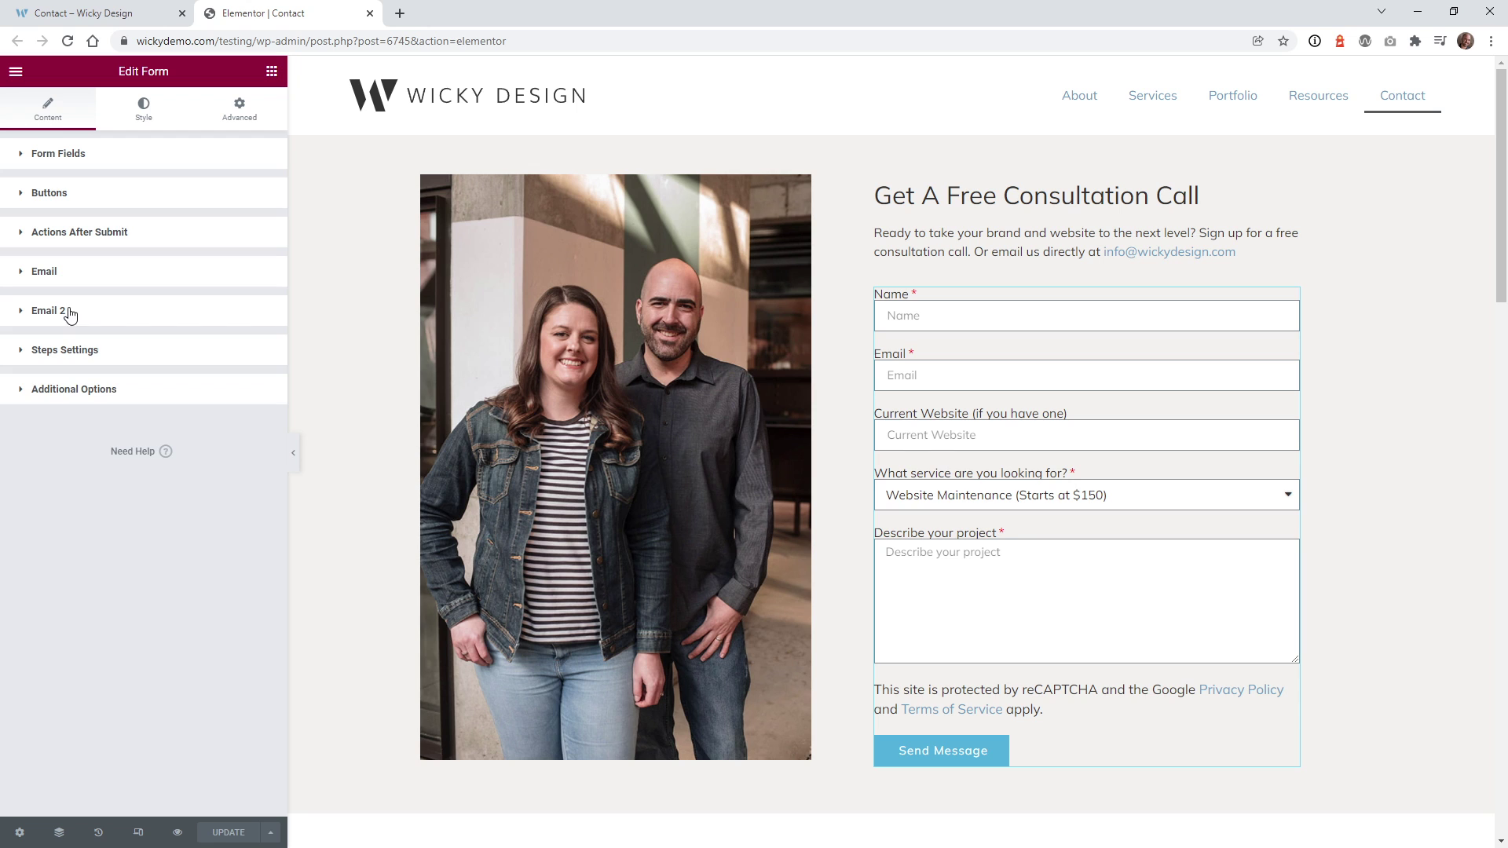
left_click(58, 154)
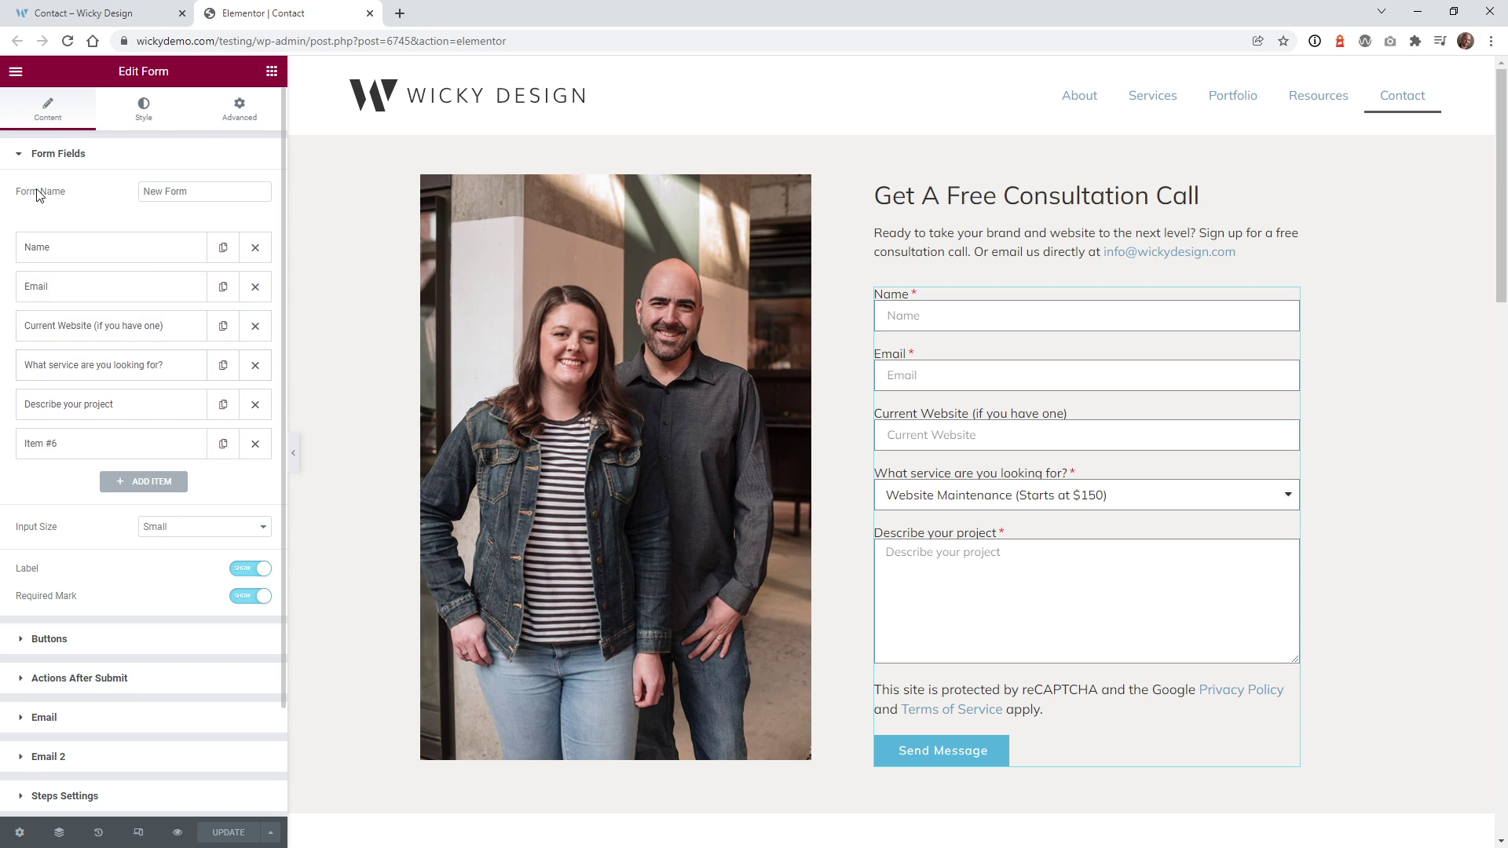
left_click(52, 159)
left_click(80, 232)
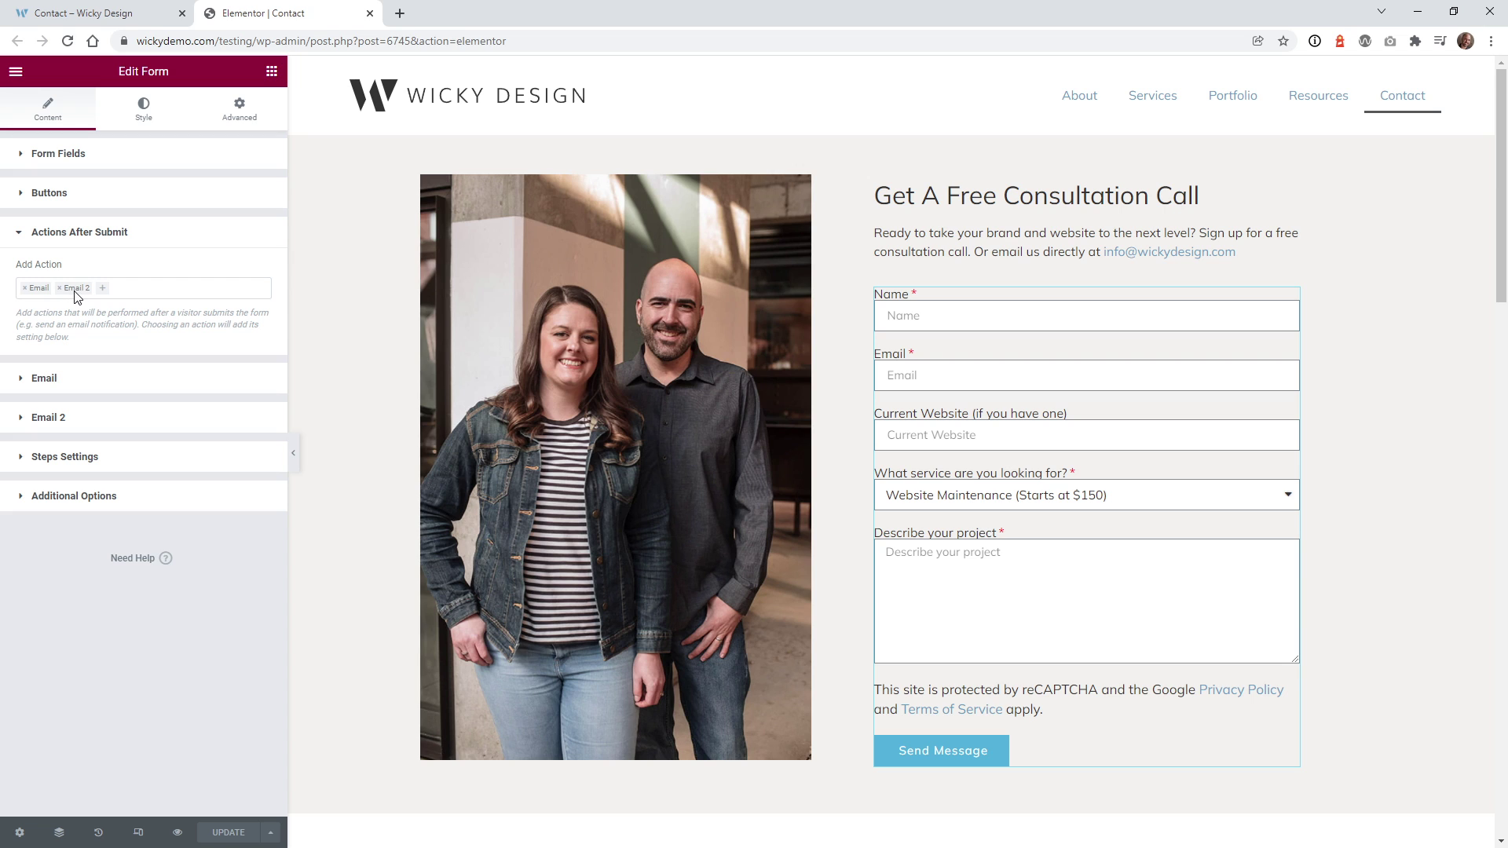
left_click(123, 292)
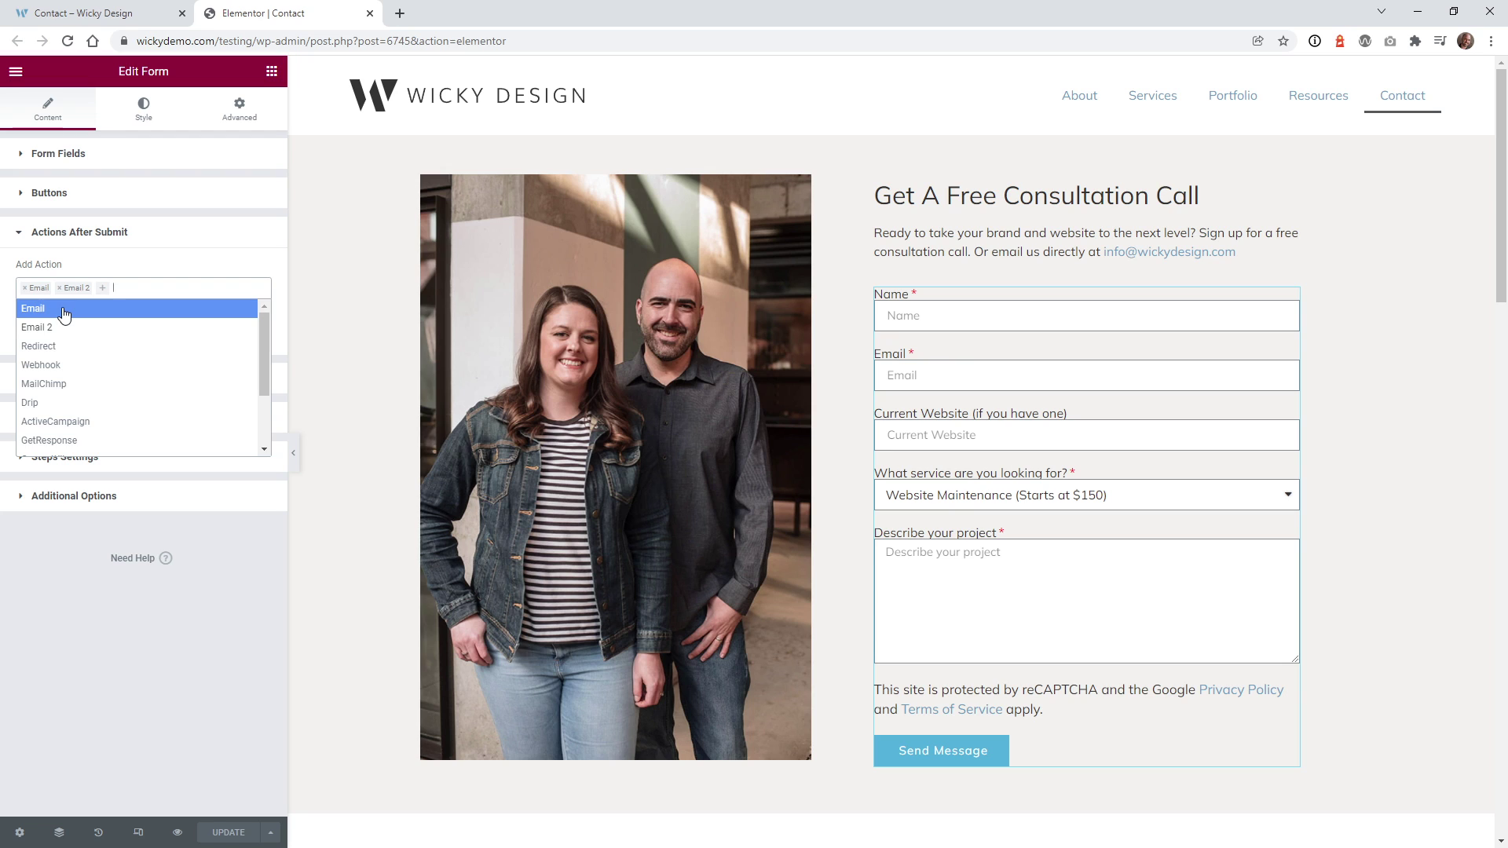
left_click(117, 736)
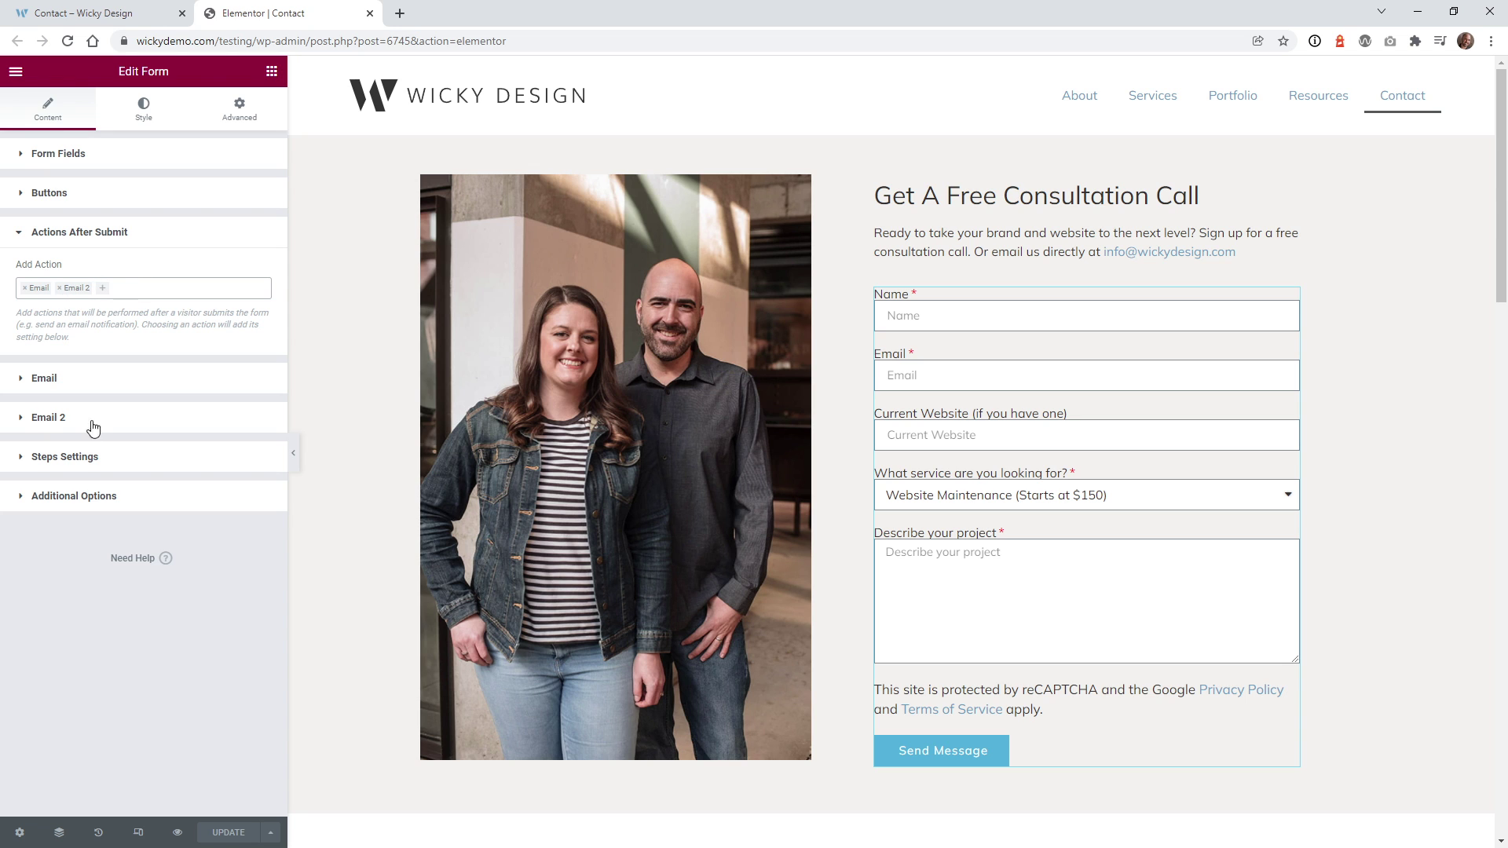
- Expand Email 2, enlarge its Message box to show the full text, and check the To field
left_click(60, 417)
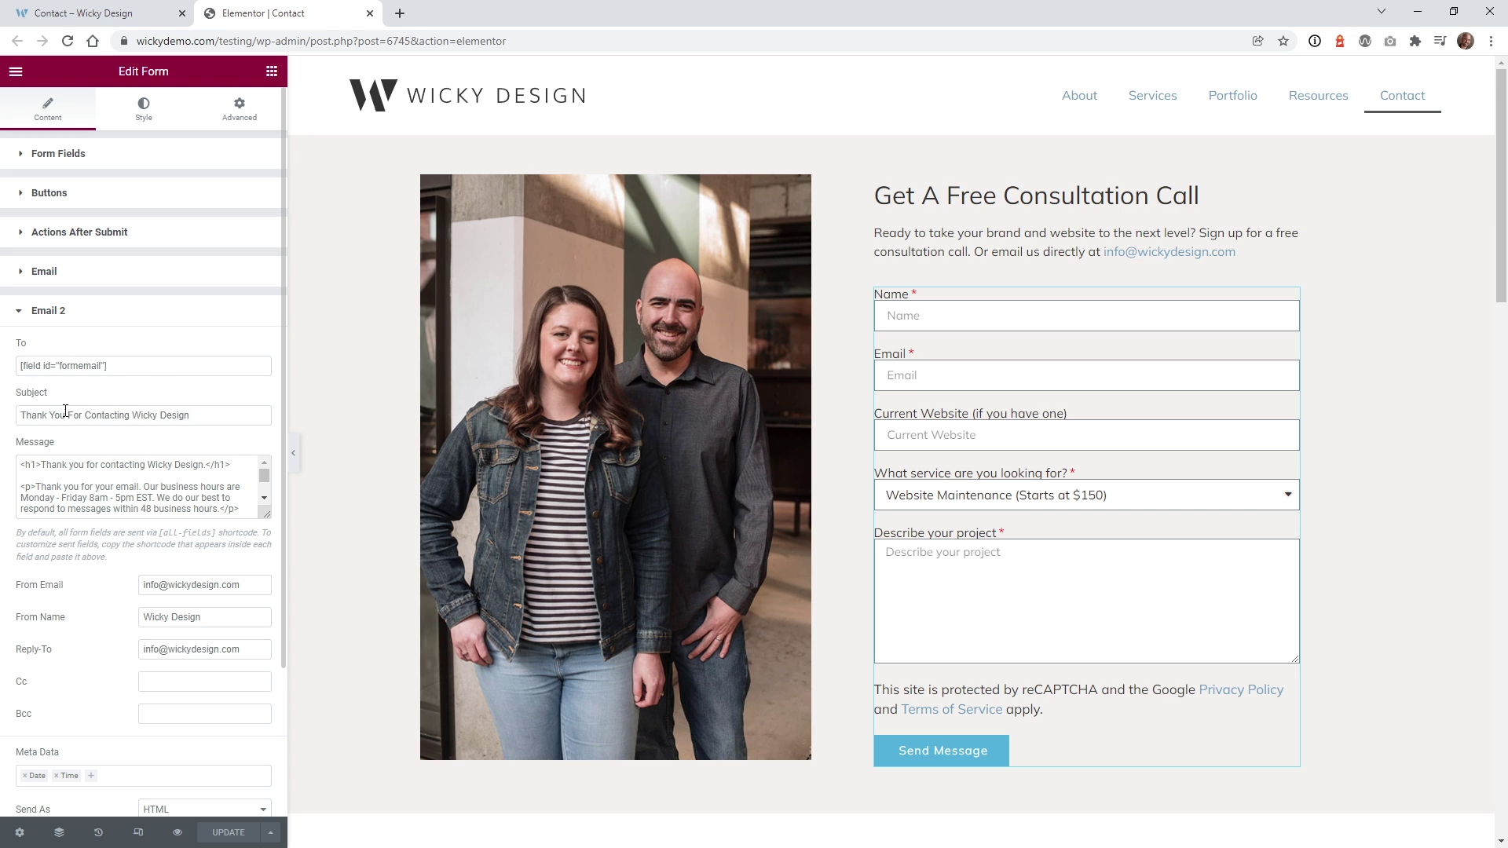
scroll(123, 315, "down", 2)
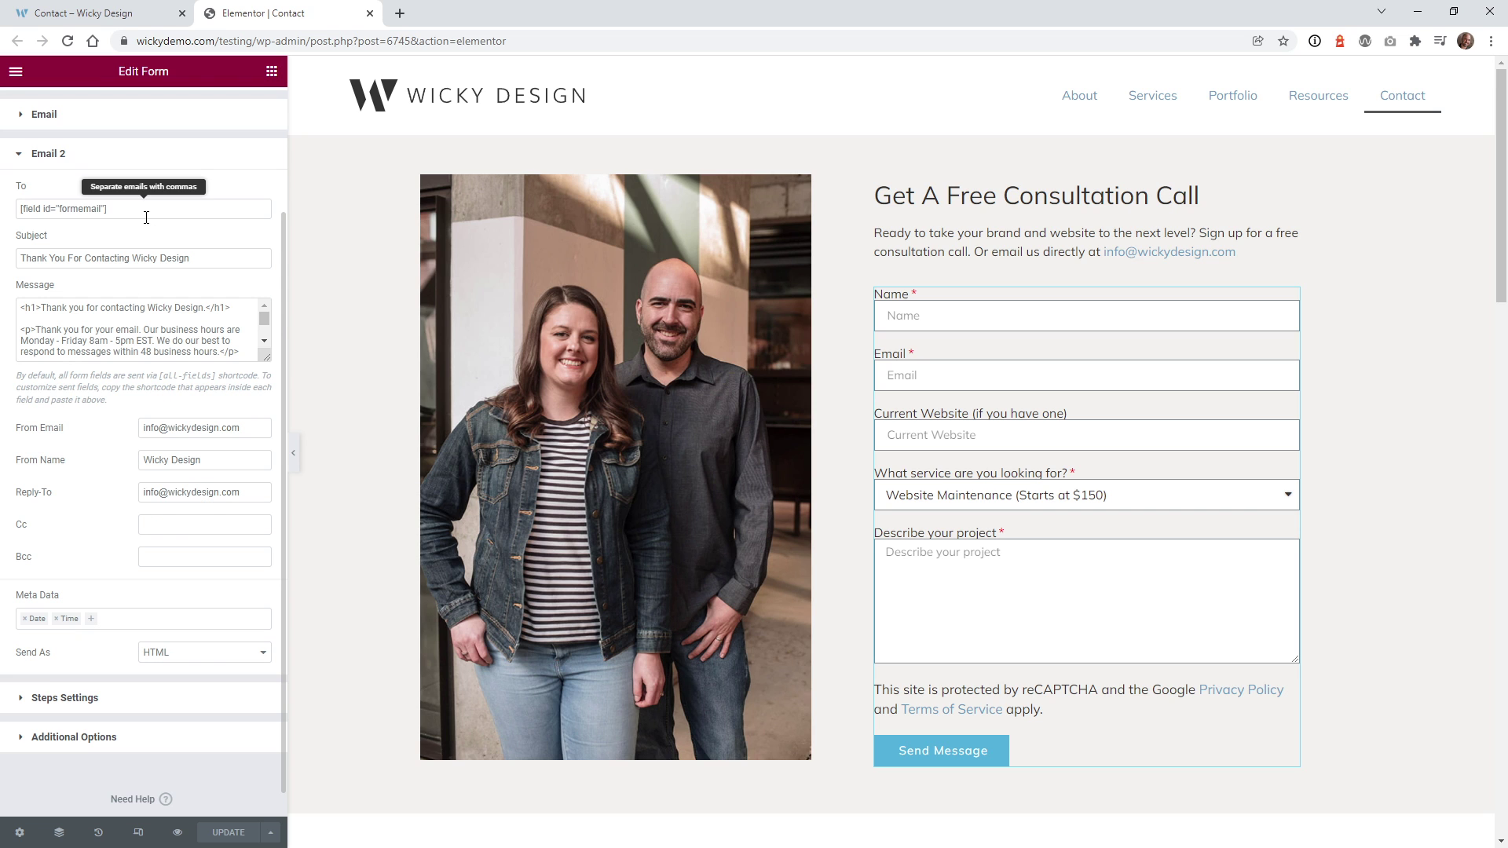
left_click_drag(265, 358, 251, 560)
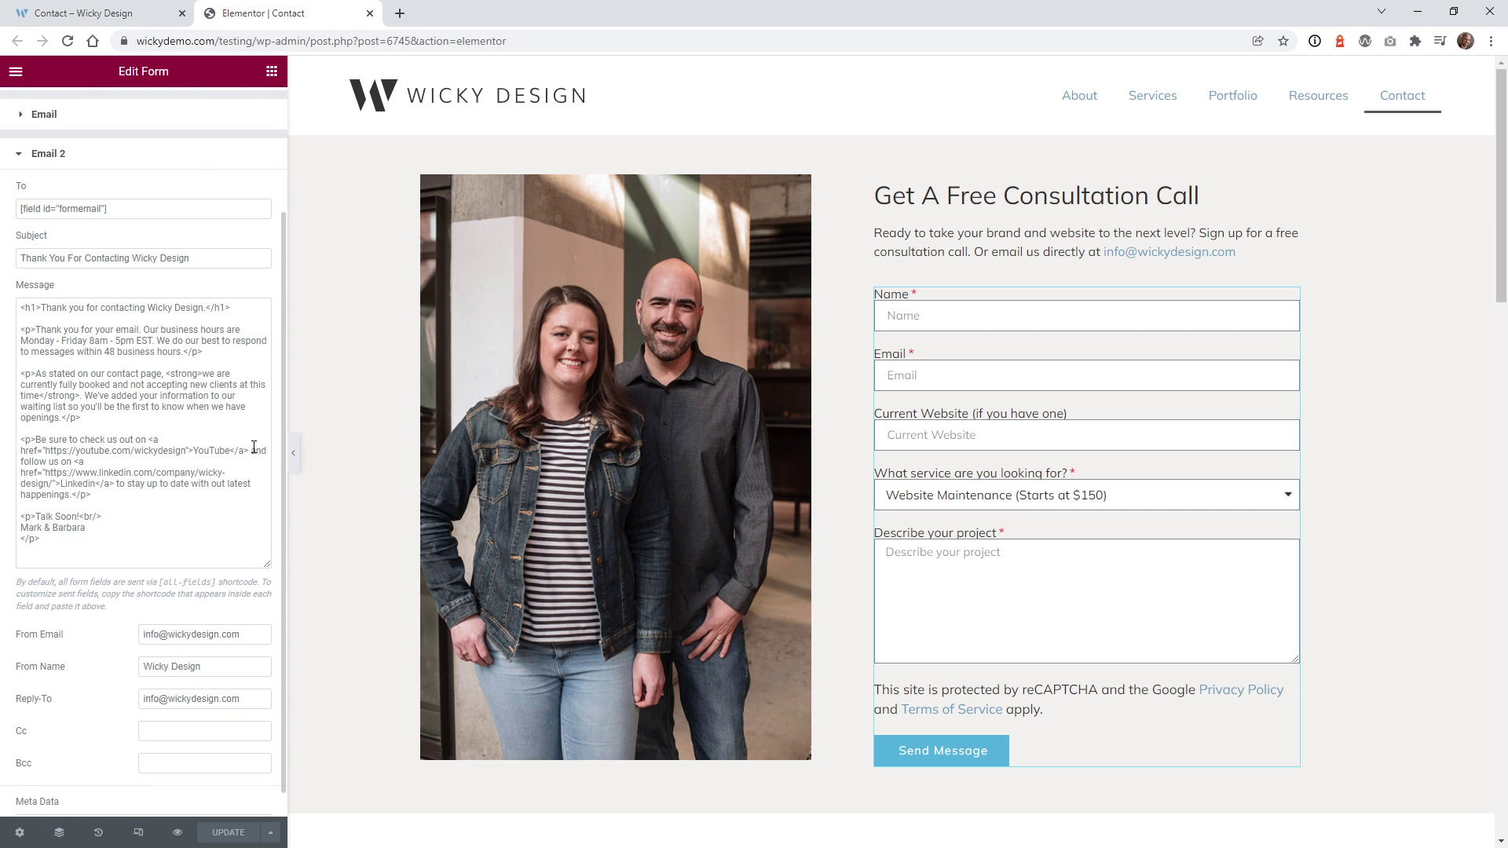
left_click(51, 209)
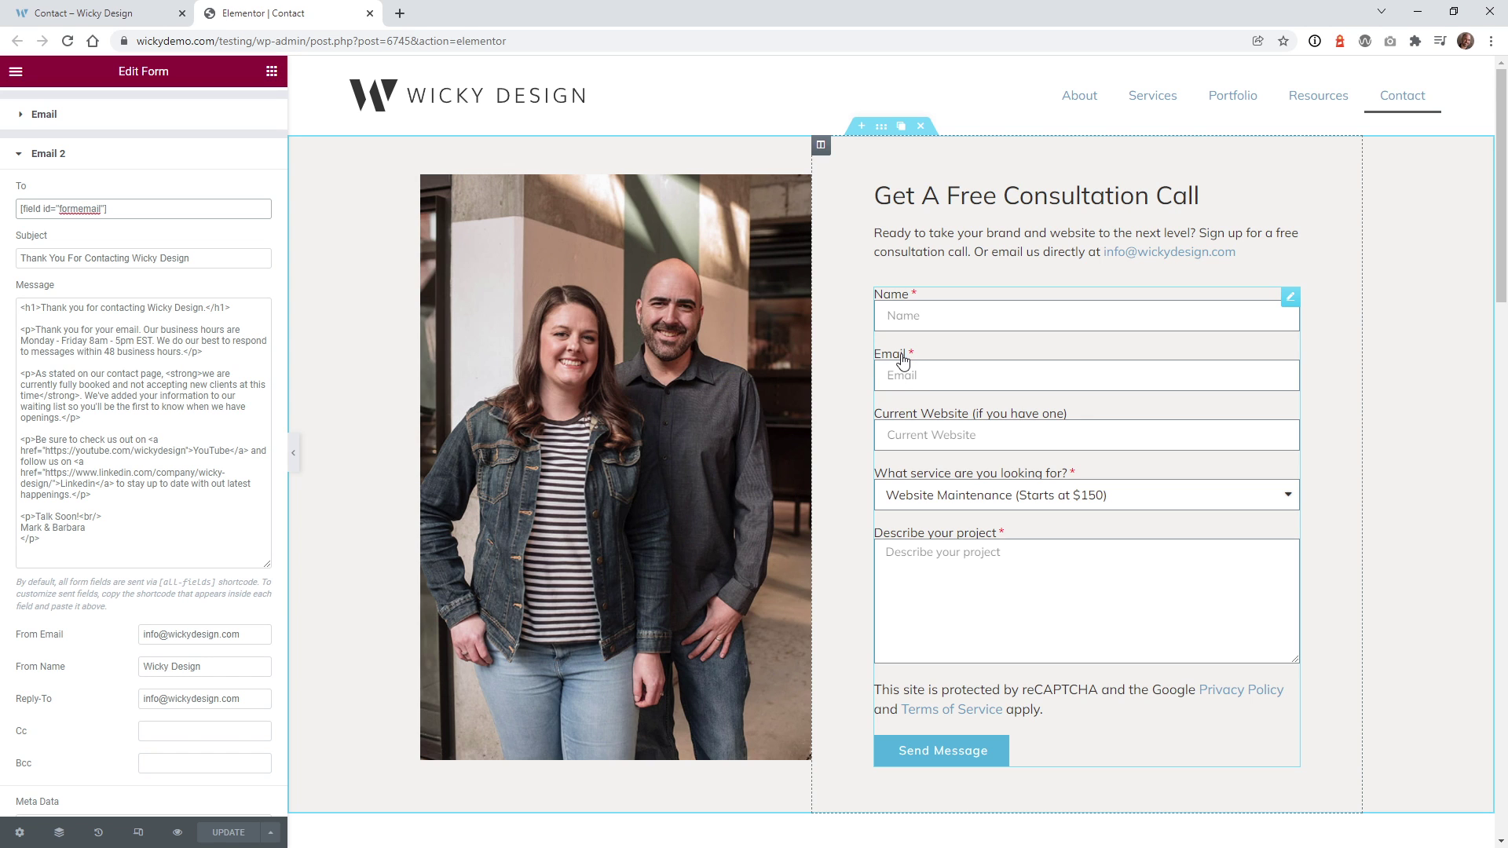
scroll(116, 247, "up", 2)
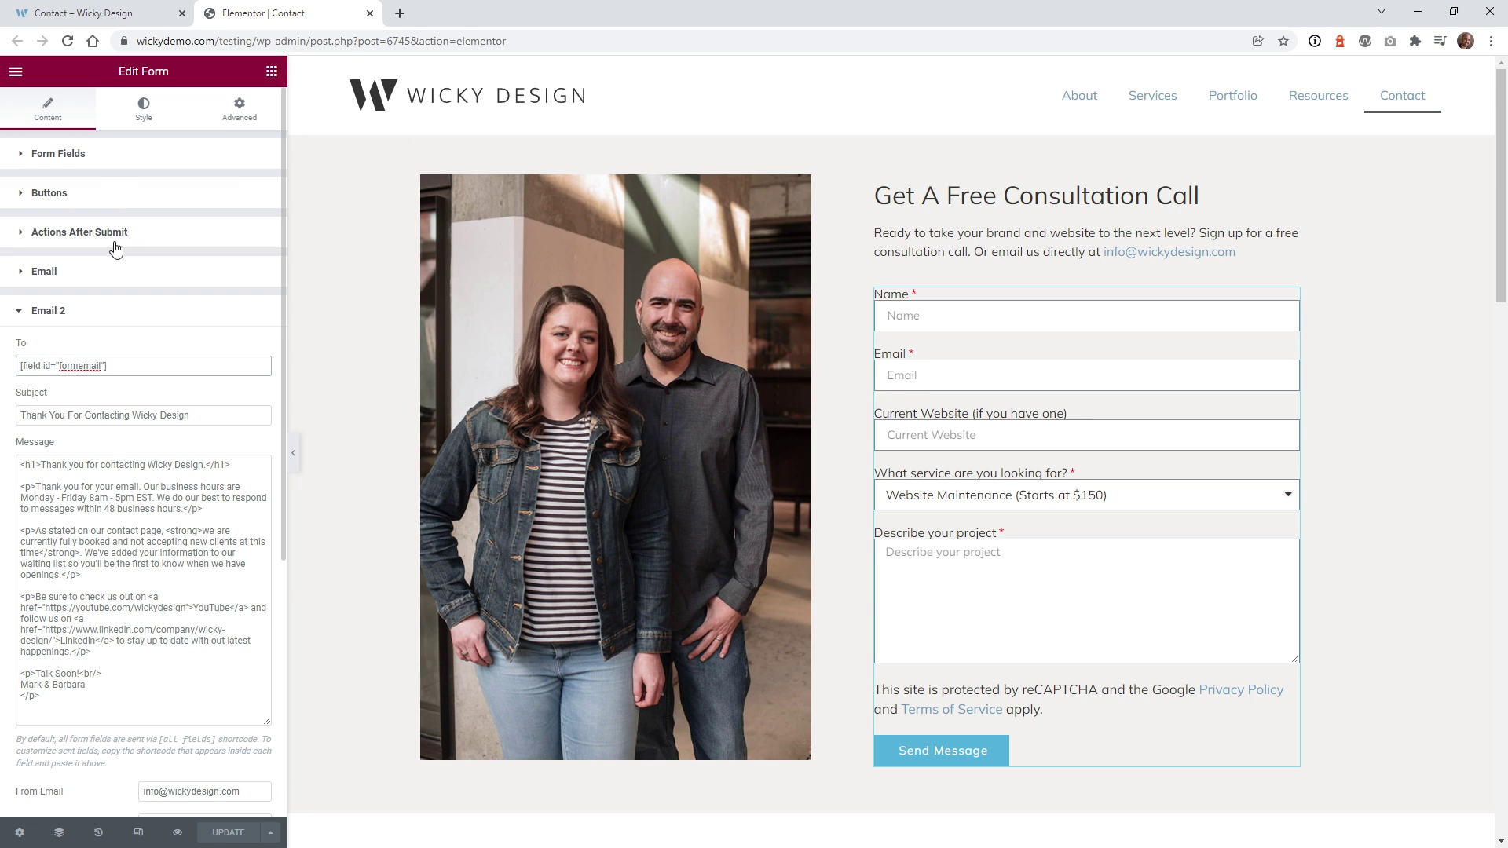
- Confirm the Email field's Advanced ID is 'formemail' and select its shortcode, then collapse Form Fields
left_click(90, 164)
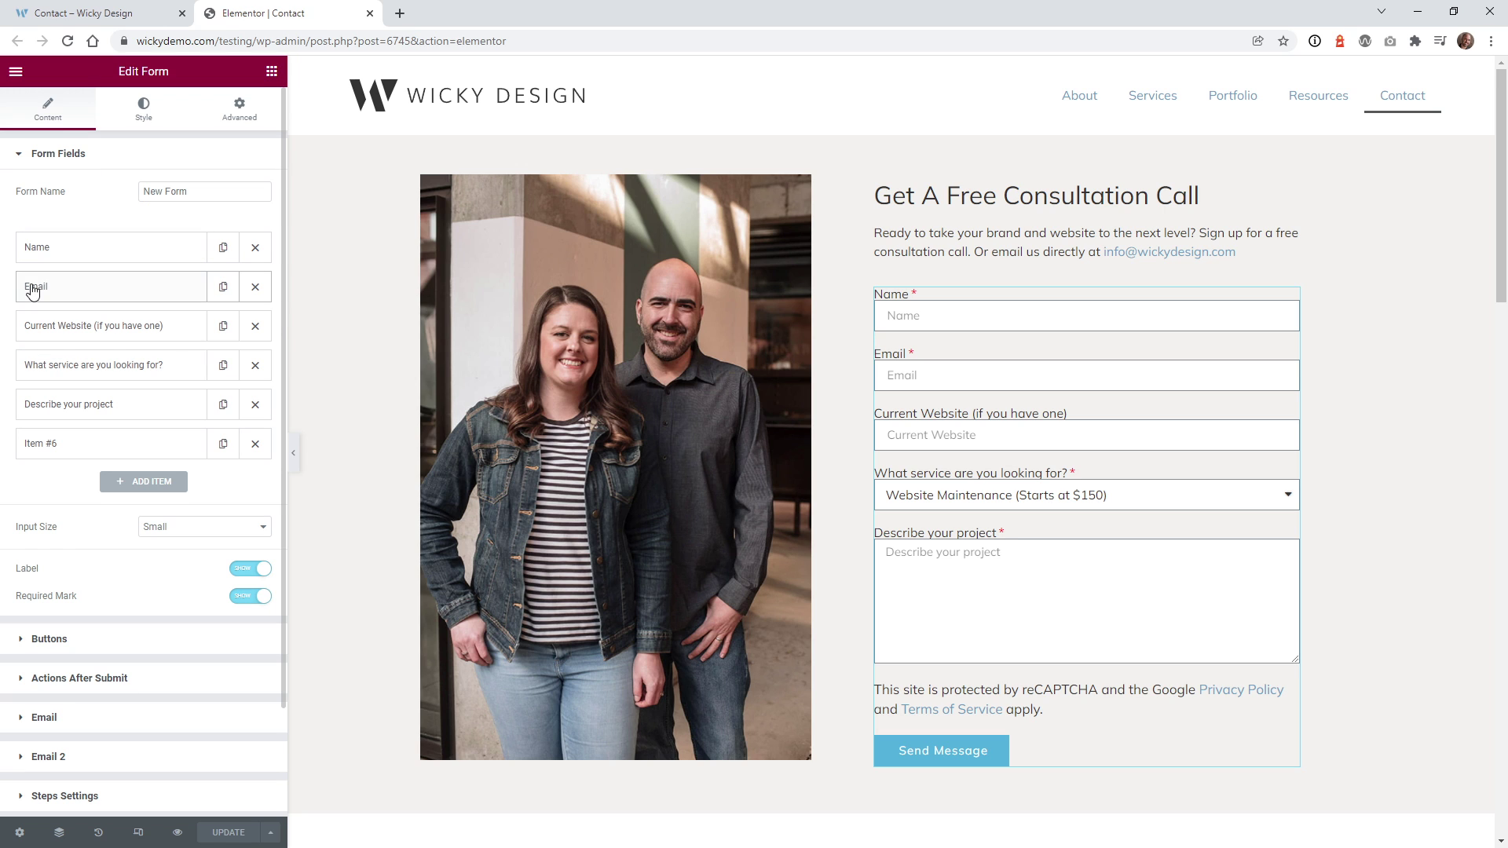
left_click(39, 289)
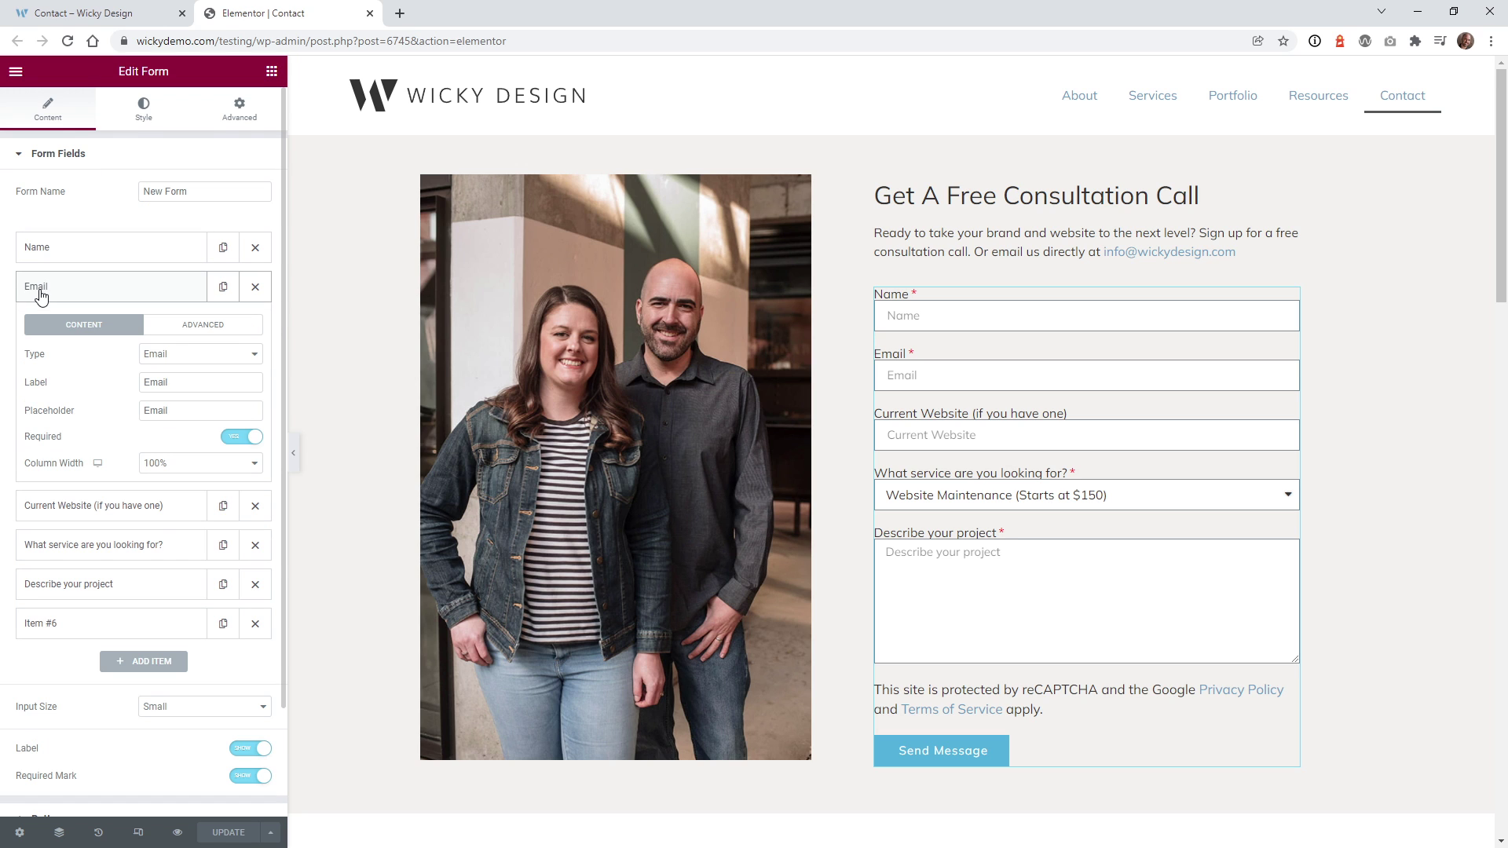
left_click(169, 330)
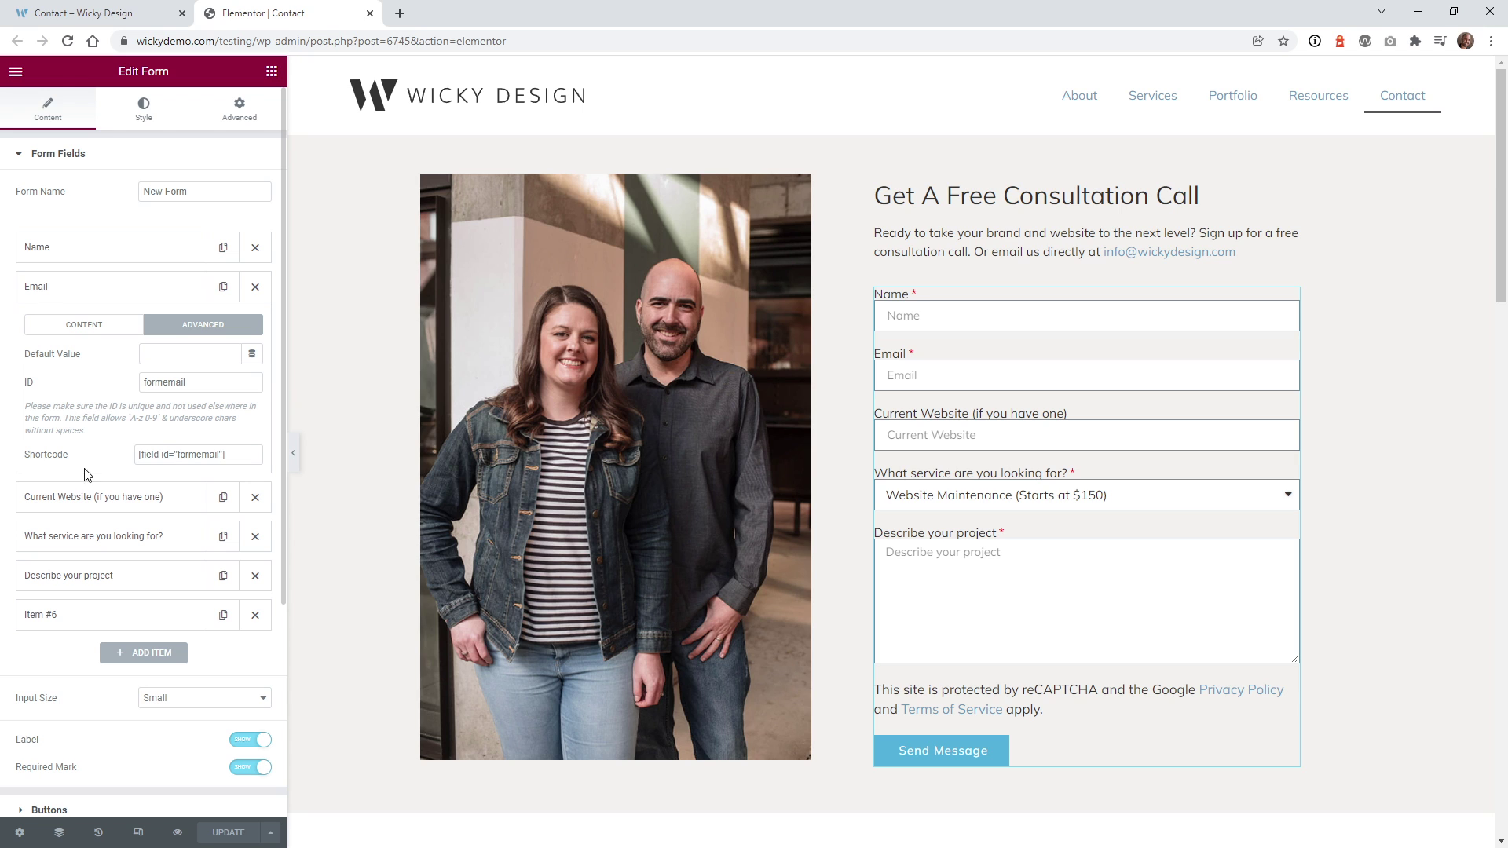
left_click(184, 455)
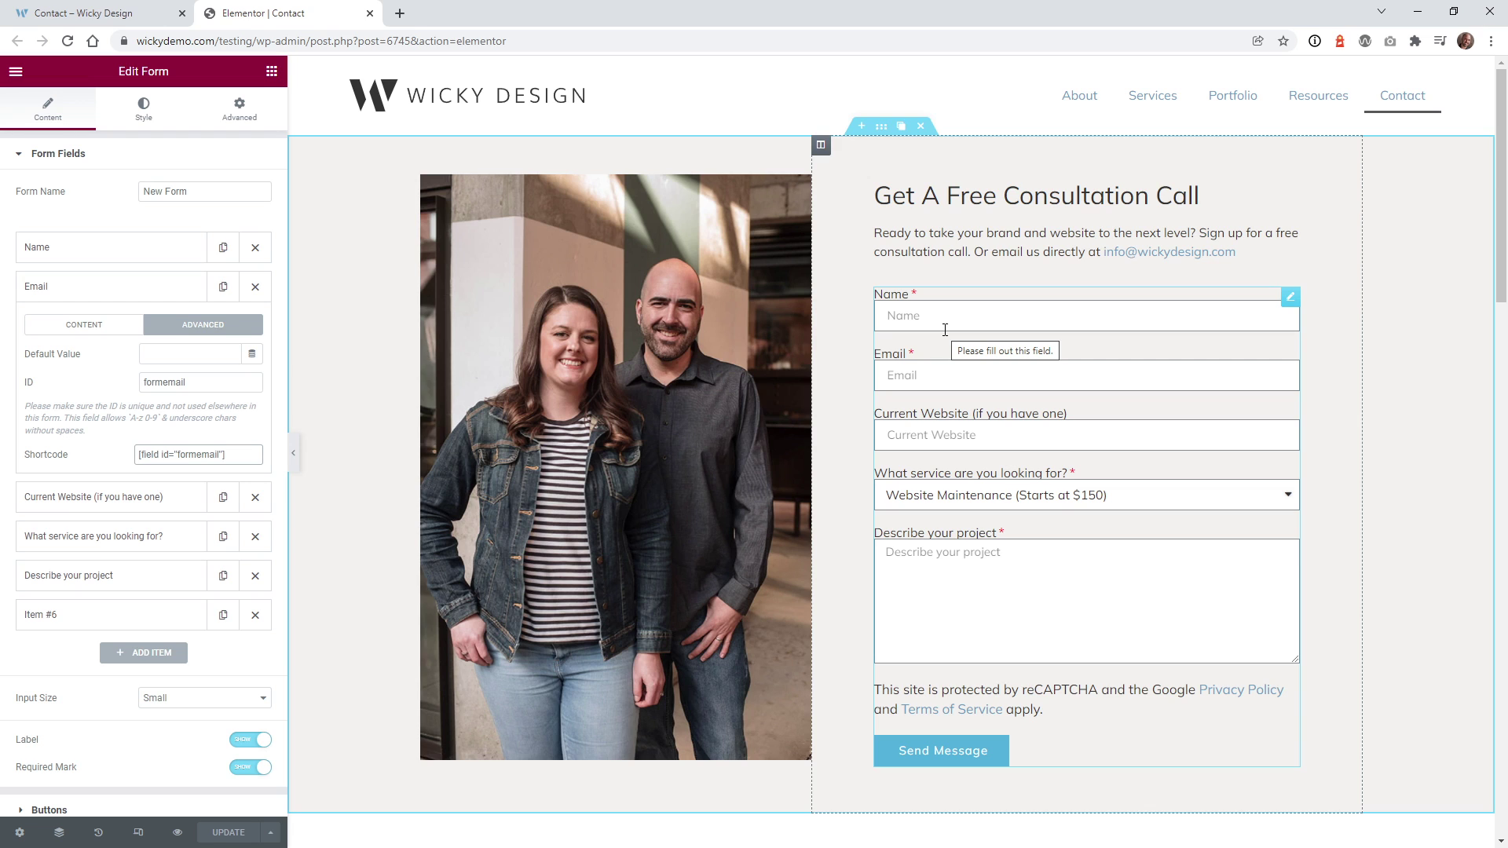
left_click_drag(224, 455, 136, 449)
left_click(67, 154)
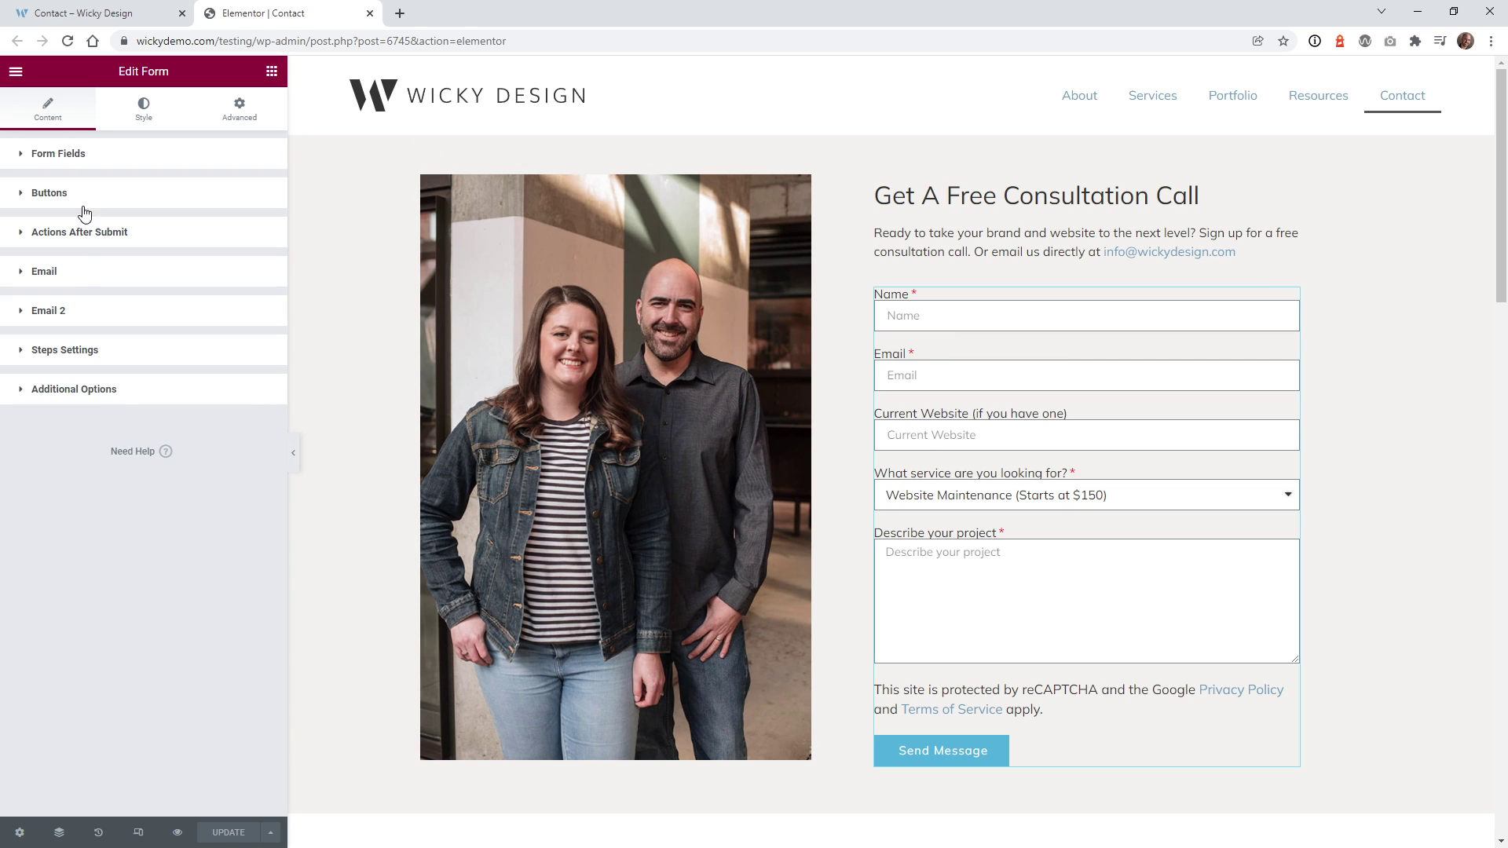
left_click(81, 309)
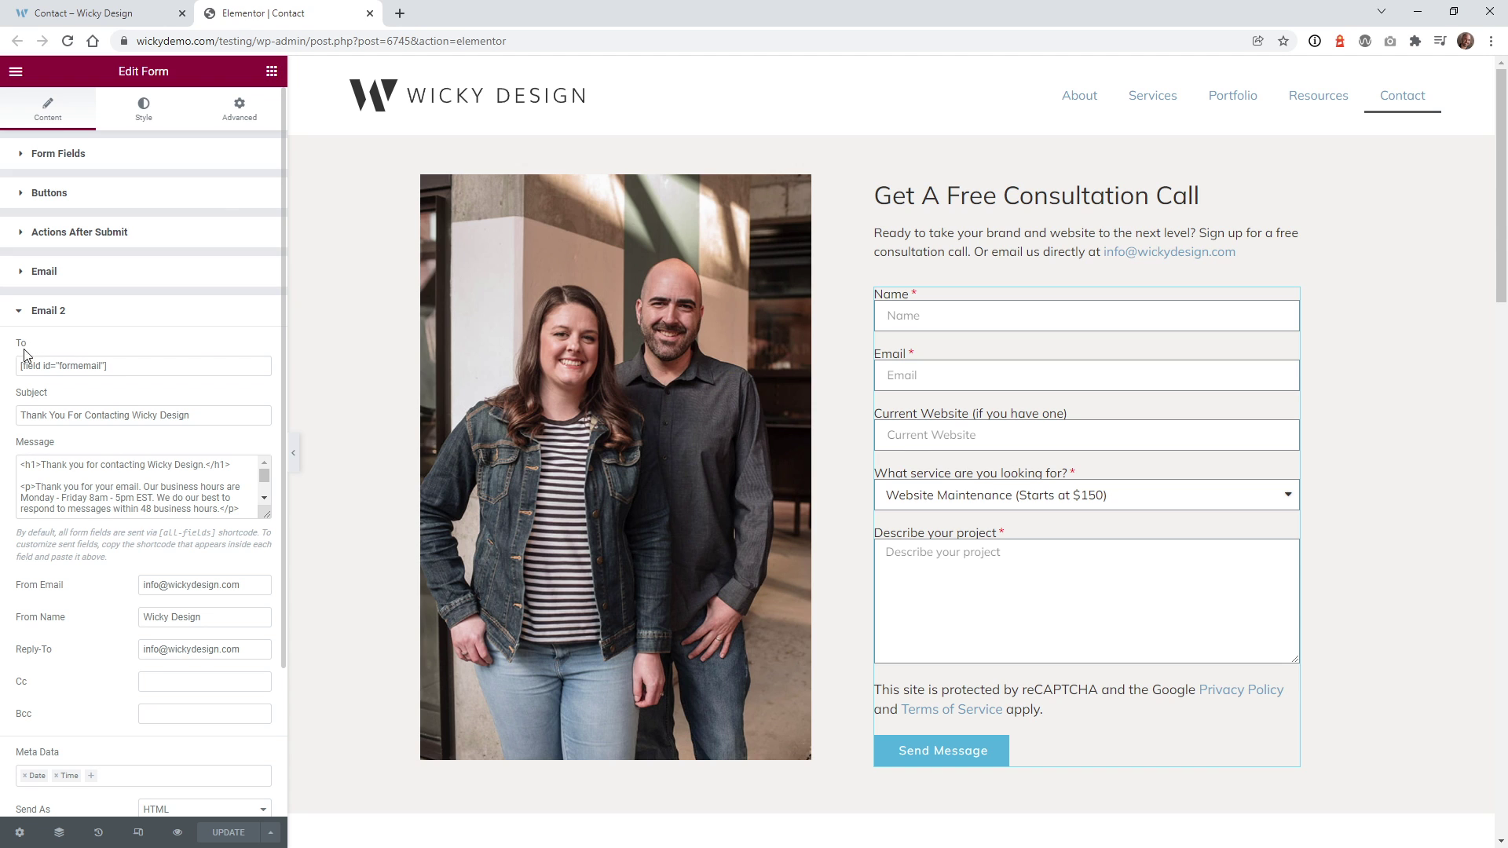
left_click(79, 366)
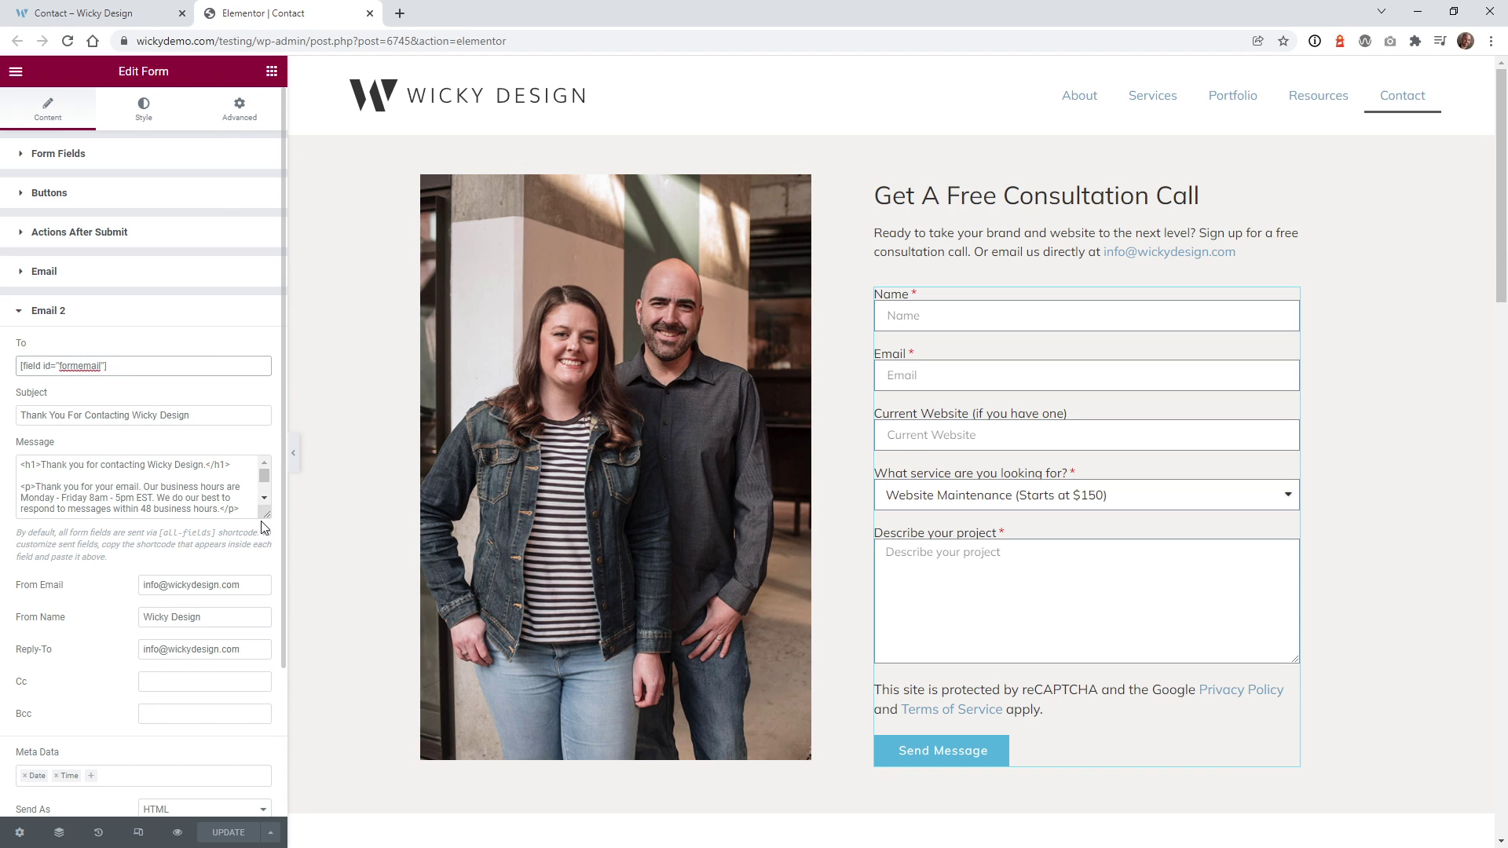
left_click_drag(269, 515, 267, 657)
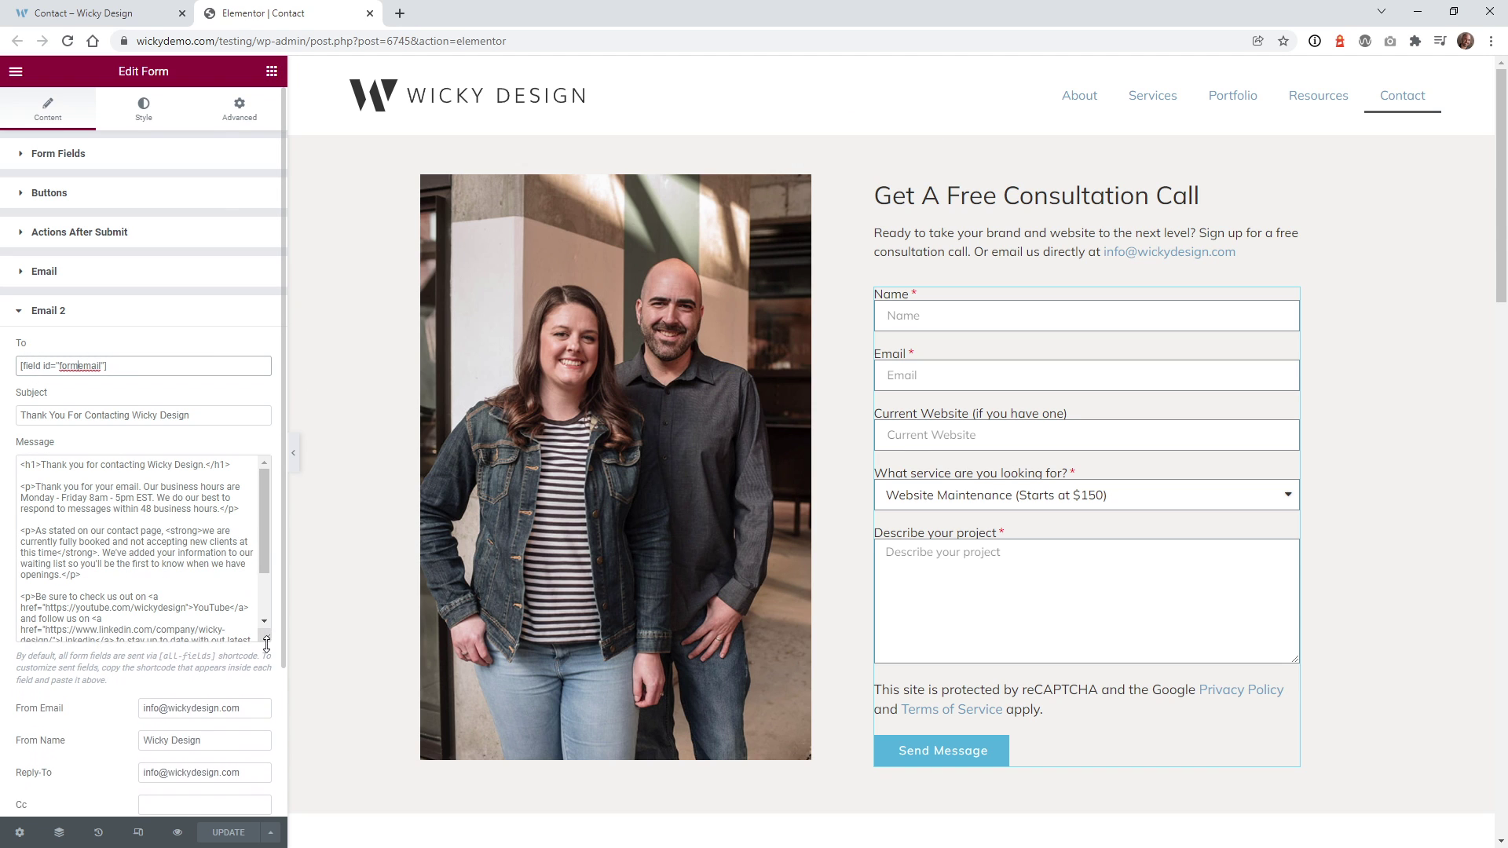
left_click(41, 412)
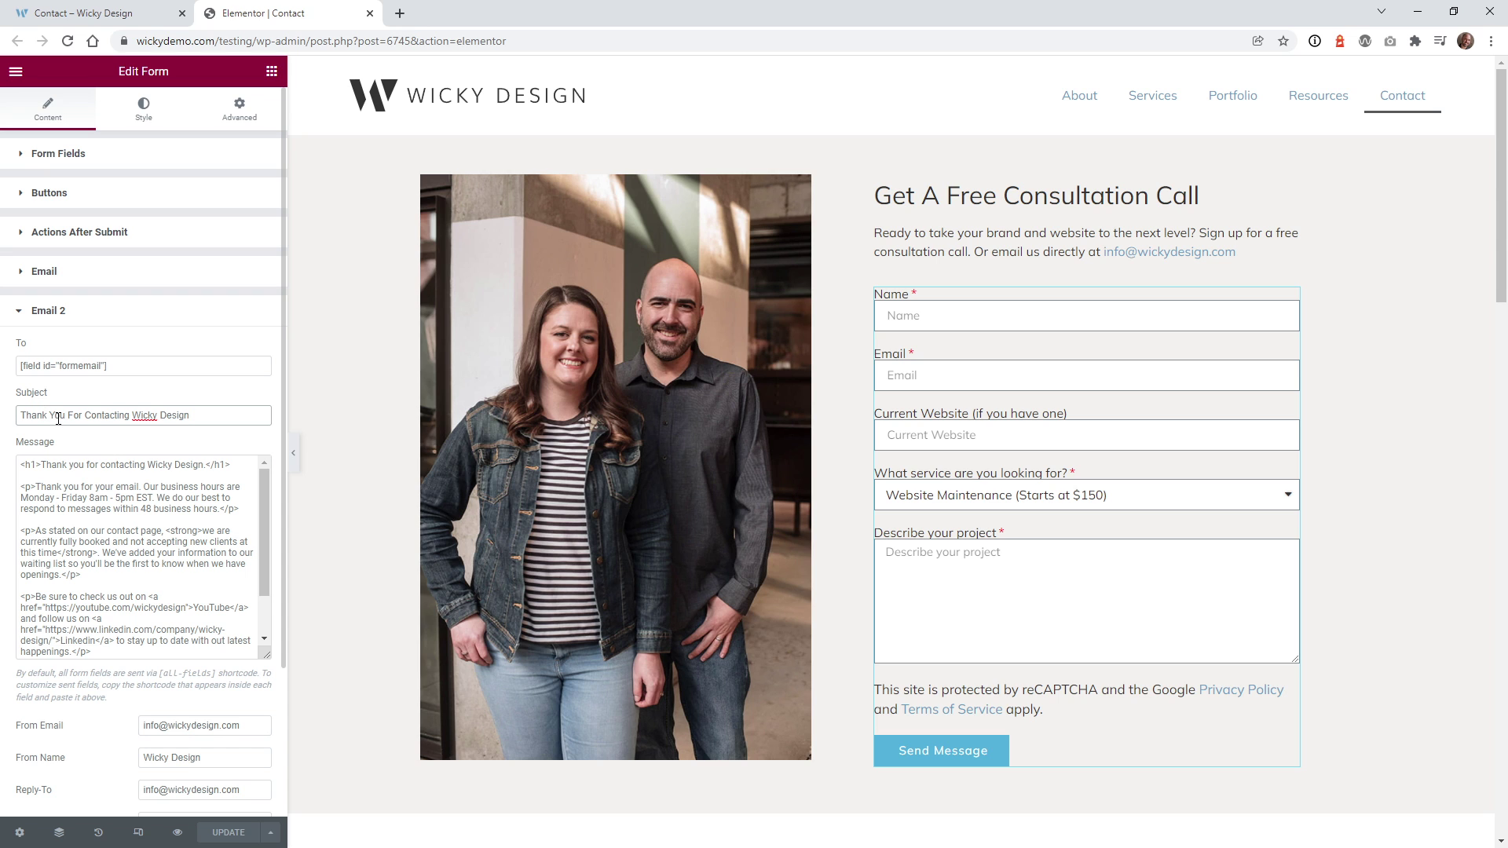
scroll(117, 511, "down", 2)
left_click(148, 567)
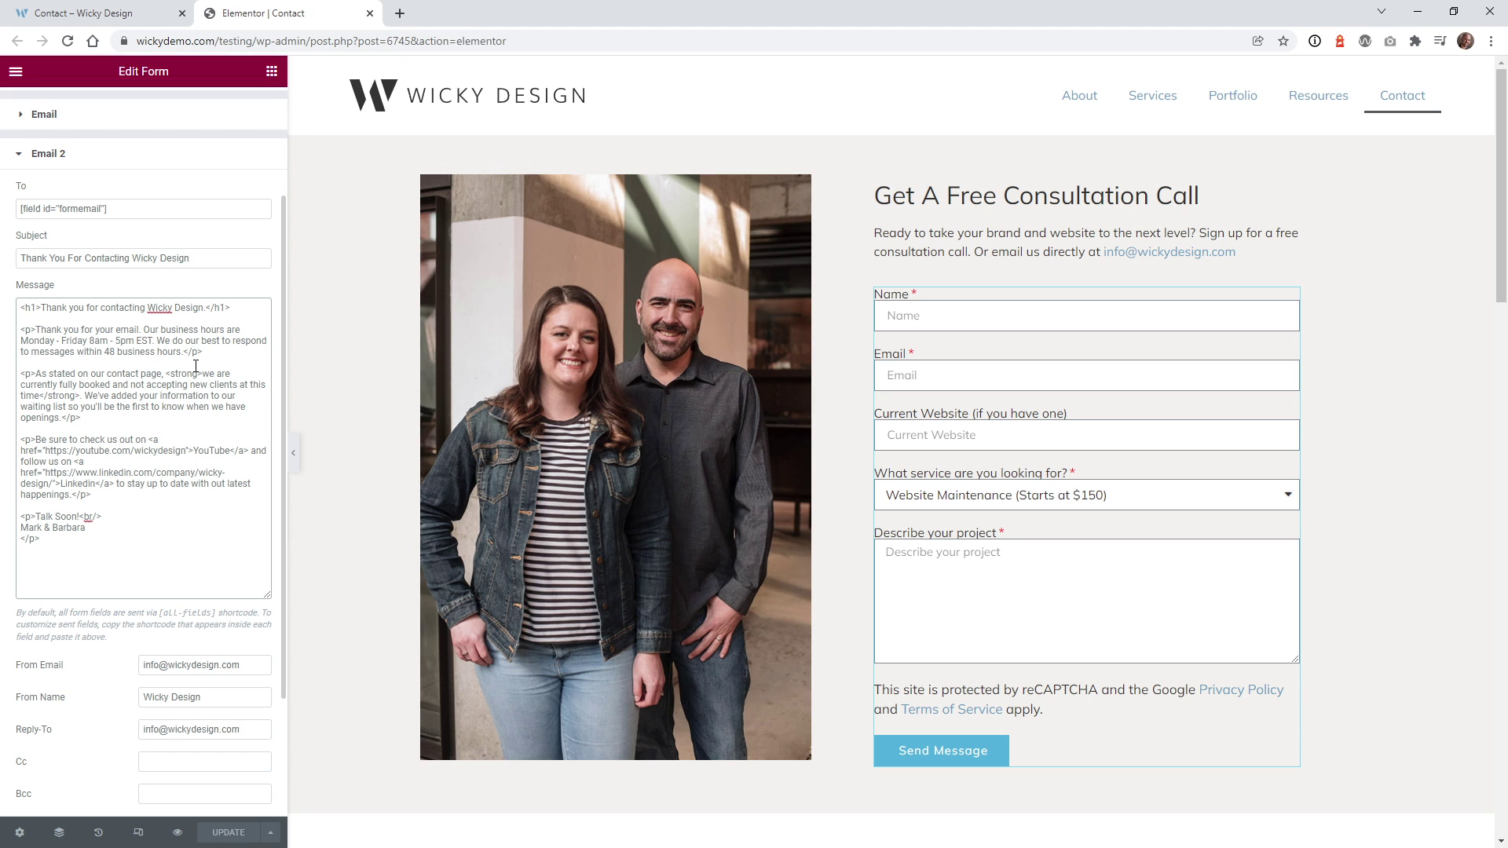
left_click(73, 462)
left_click(153, 440)
left_click_drag(192, 449, 207, 453)
left_click_drag(61, 484, 91, 484)
left_click(95, 468)
scroll(65, 405, "down", 3)
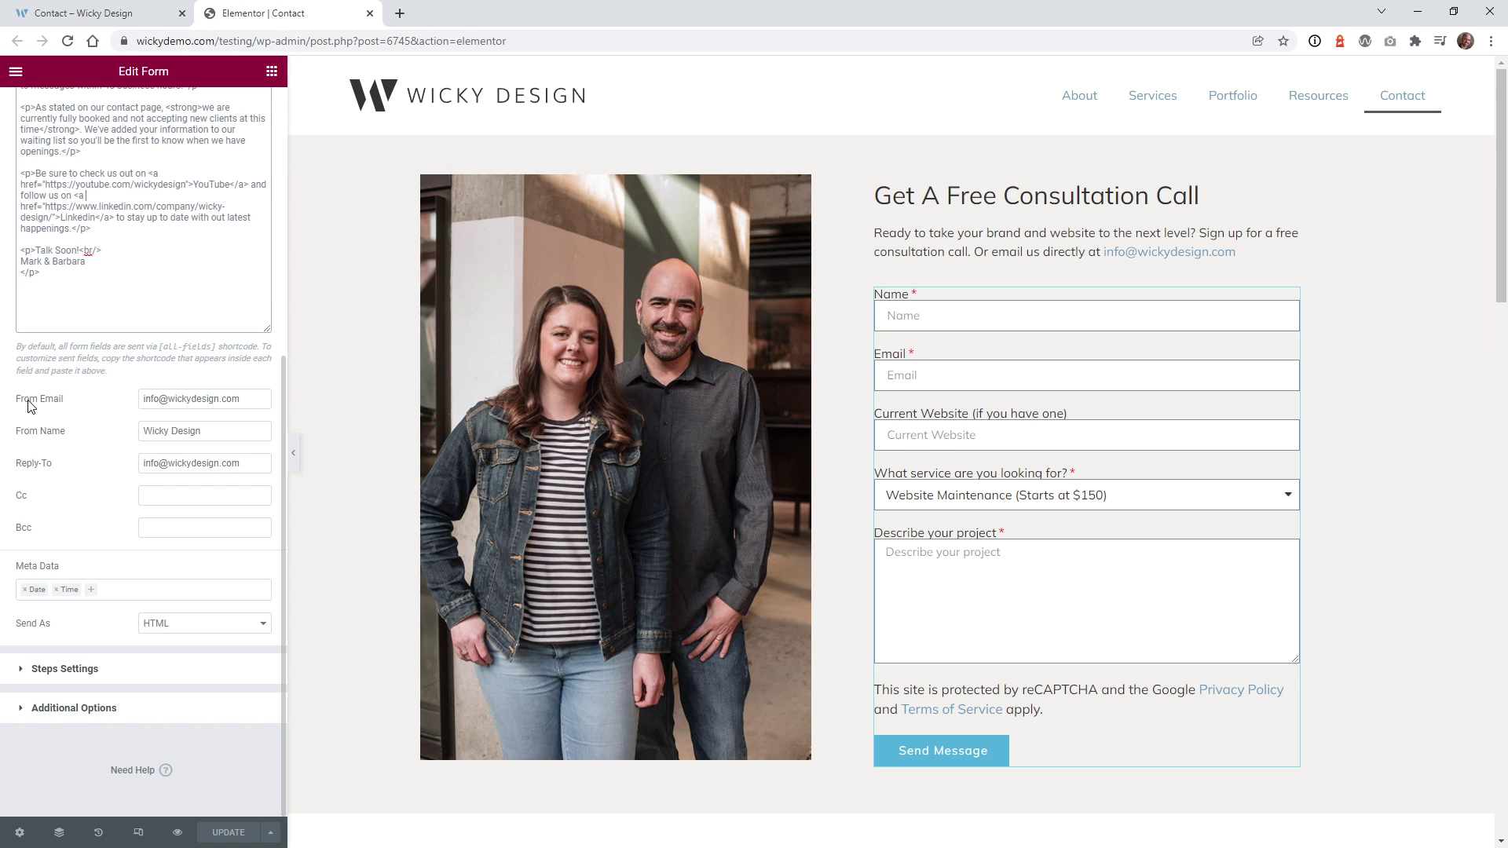
- Review Email 2's From Email, Reply-To, Cc and Bcc addresses
left_click(198, 398)
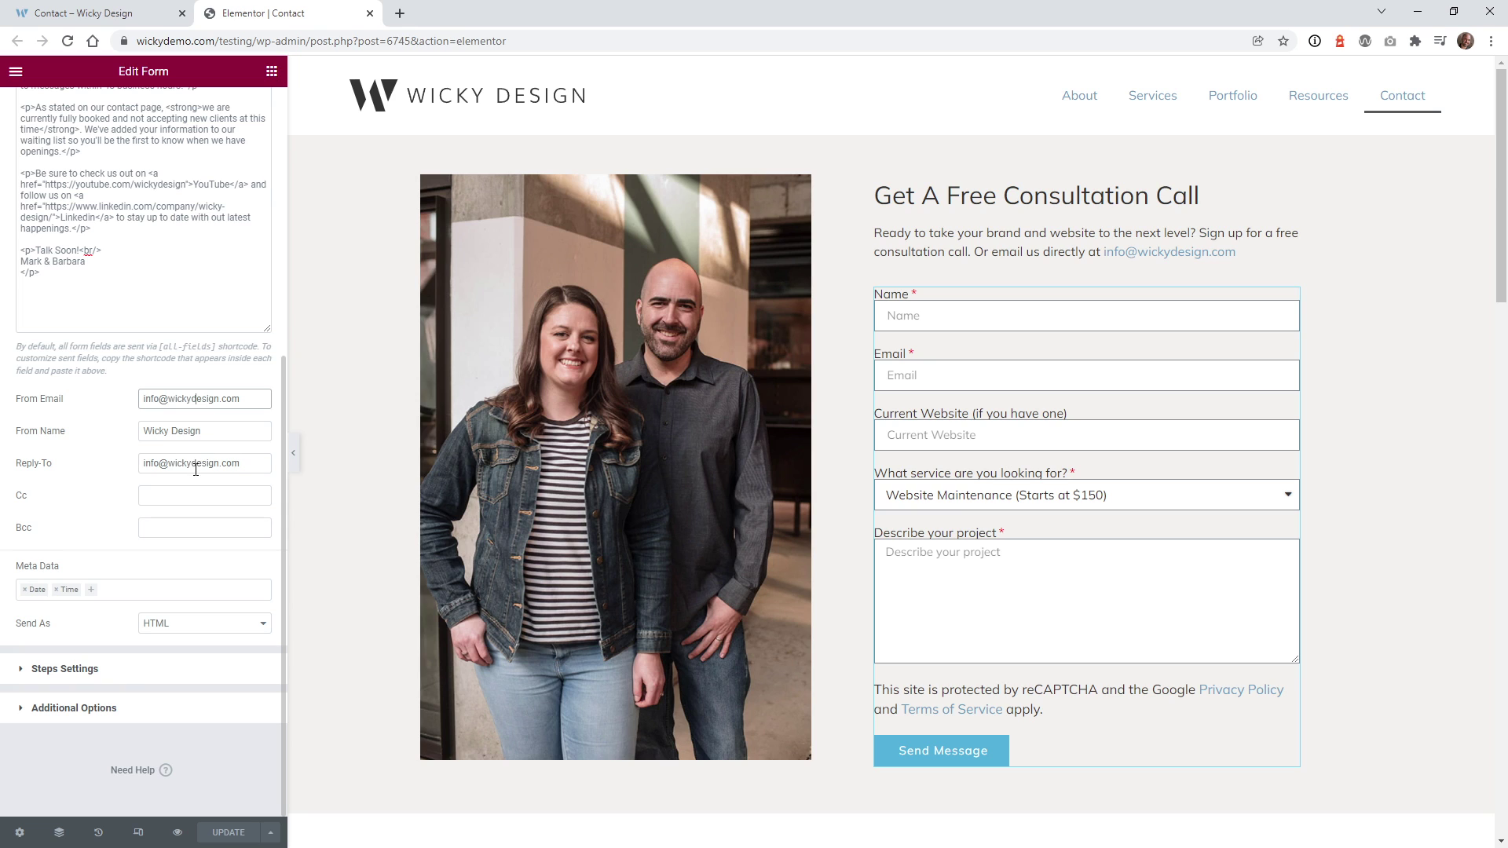
left_click(198, 467)
left_click_drag(255, 466, 134, 463)
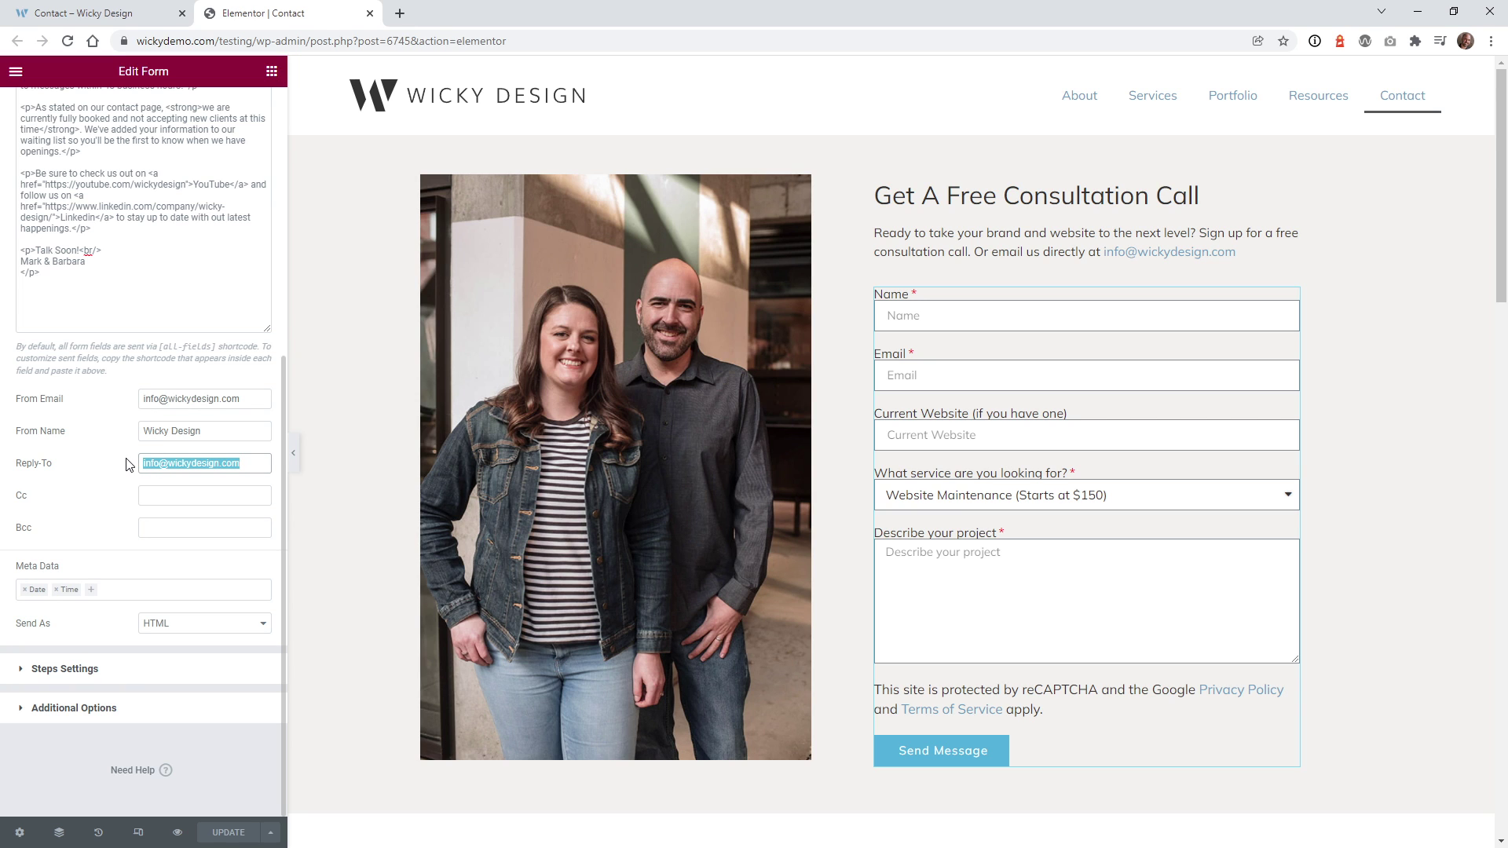
left_click(155, 491)
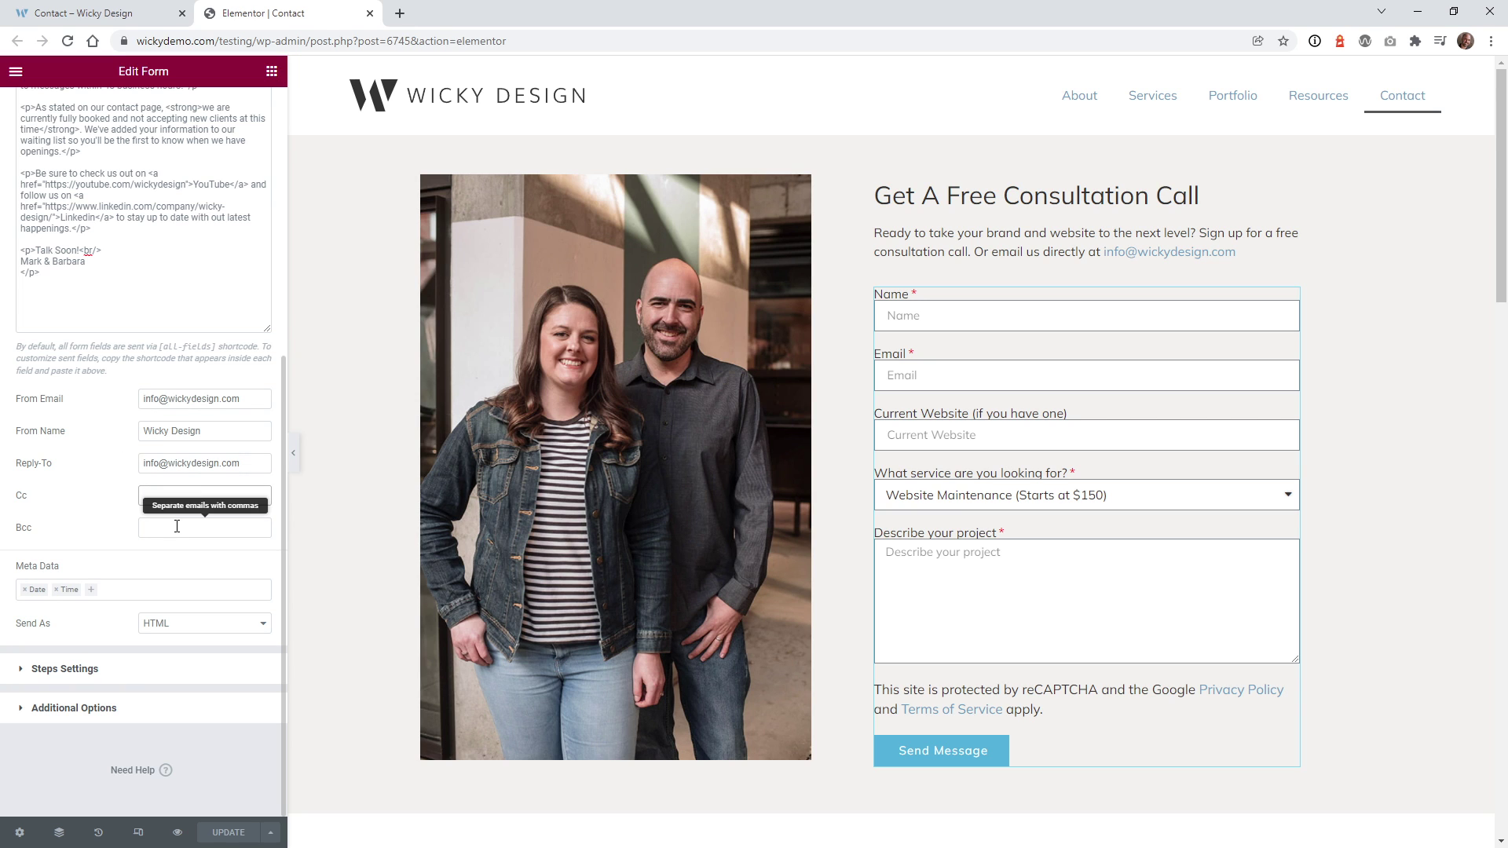
left_click(167, 532)
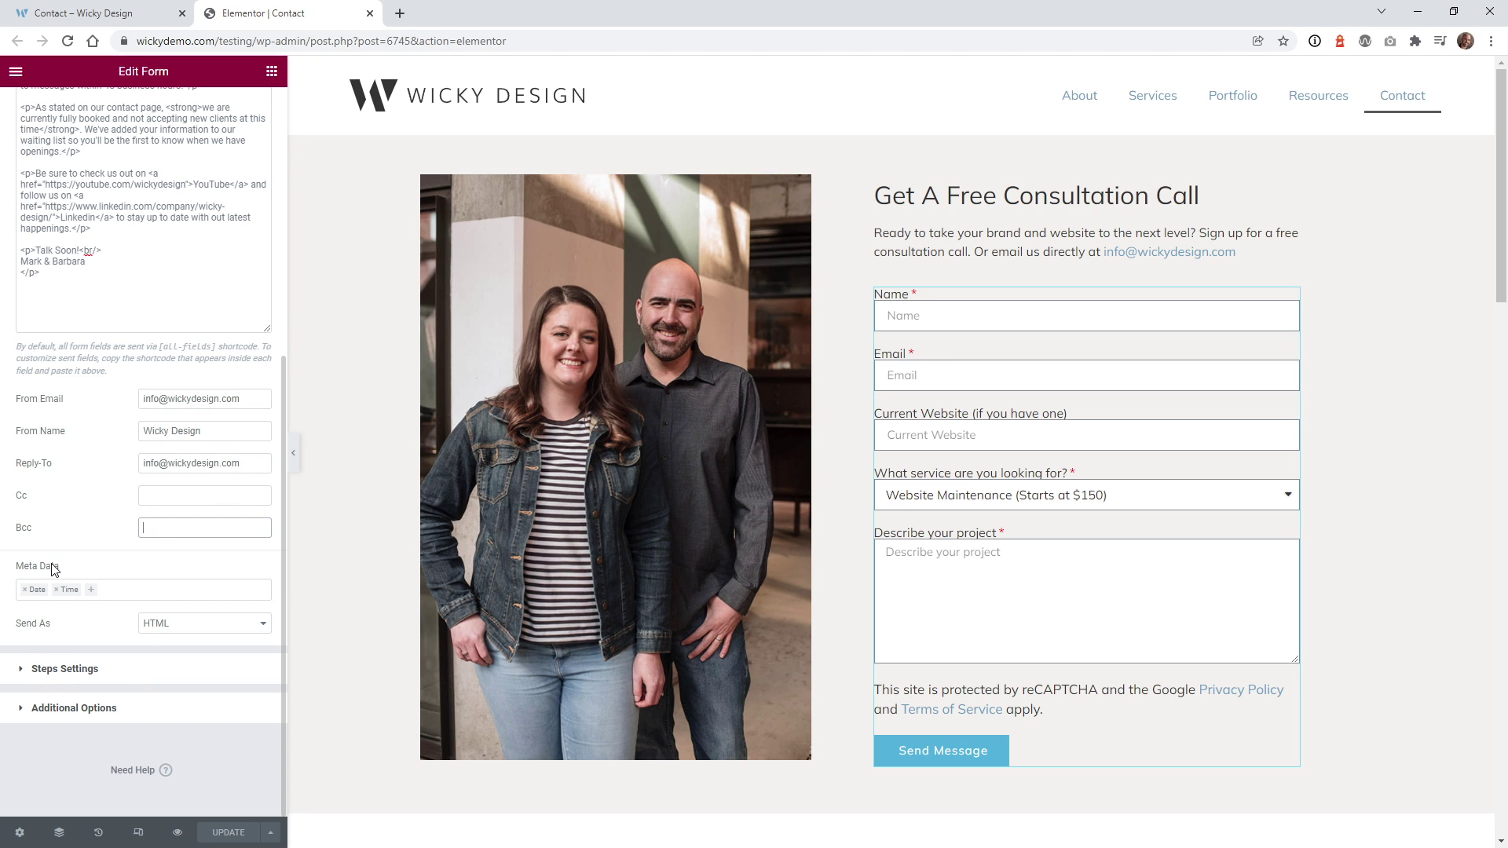
- Leave Meta Data as Date and Time, keep Send As on HTML, and update the page
left_click(105, 592)
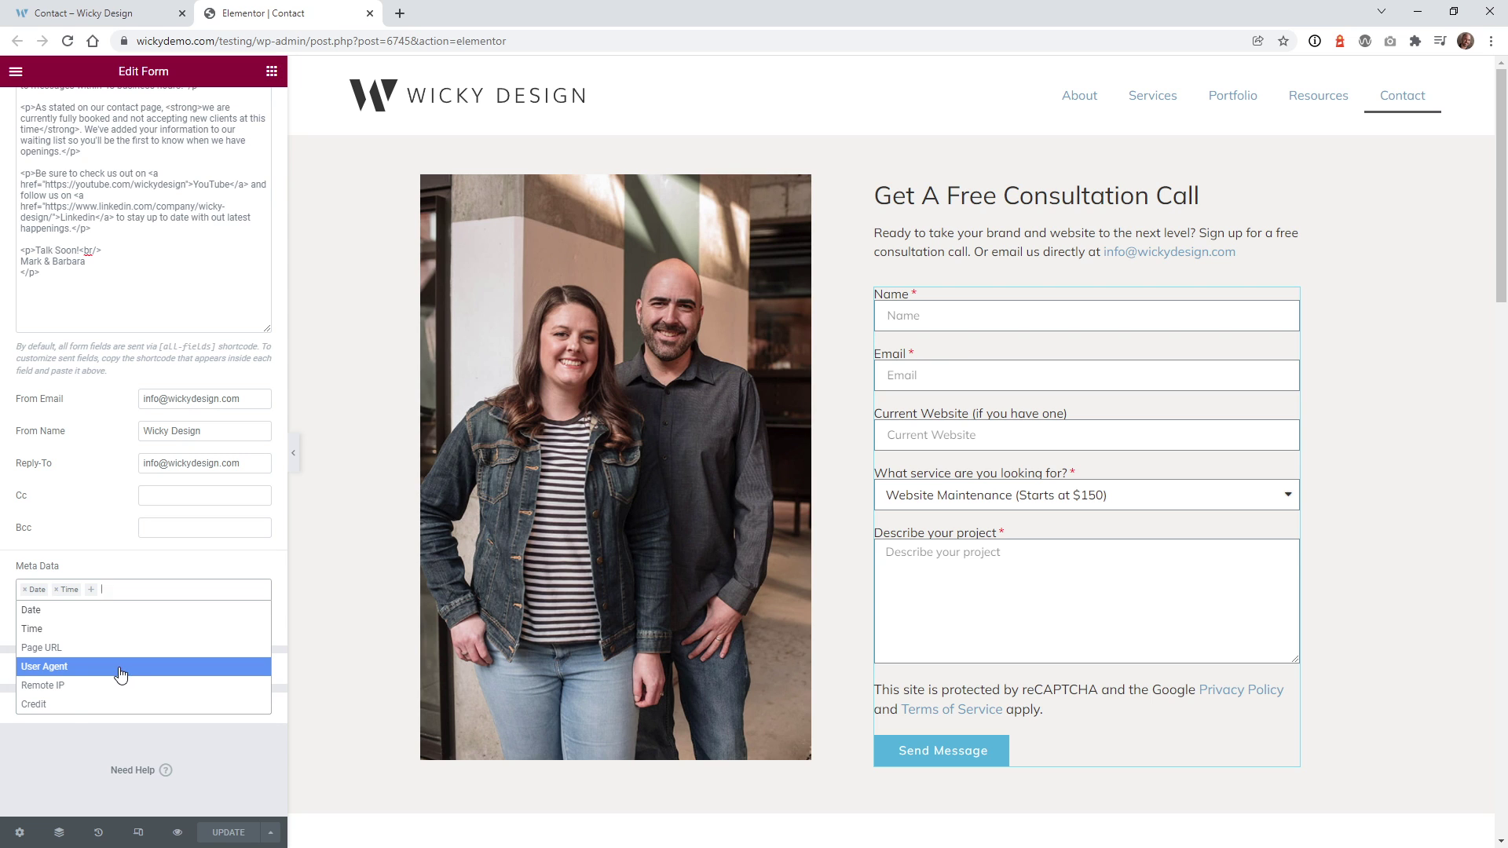
key("Escape")
left_click(166, 625)
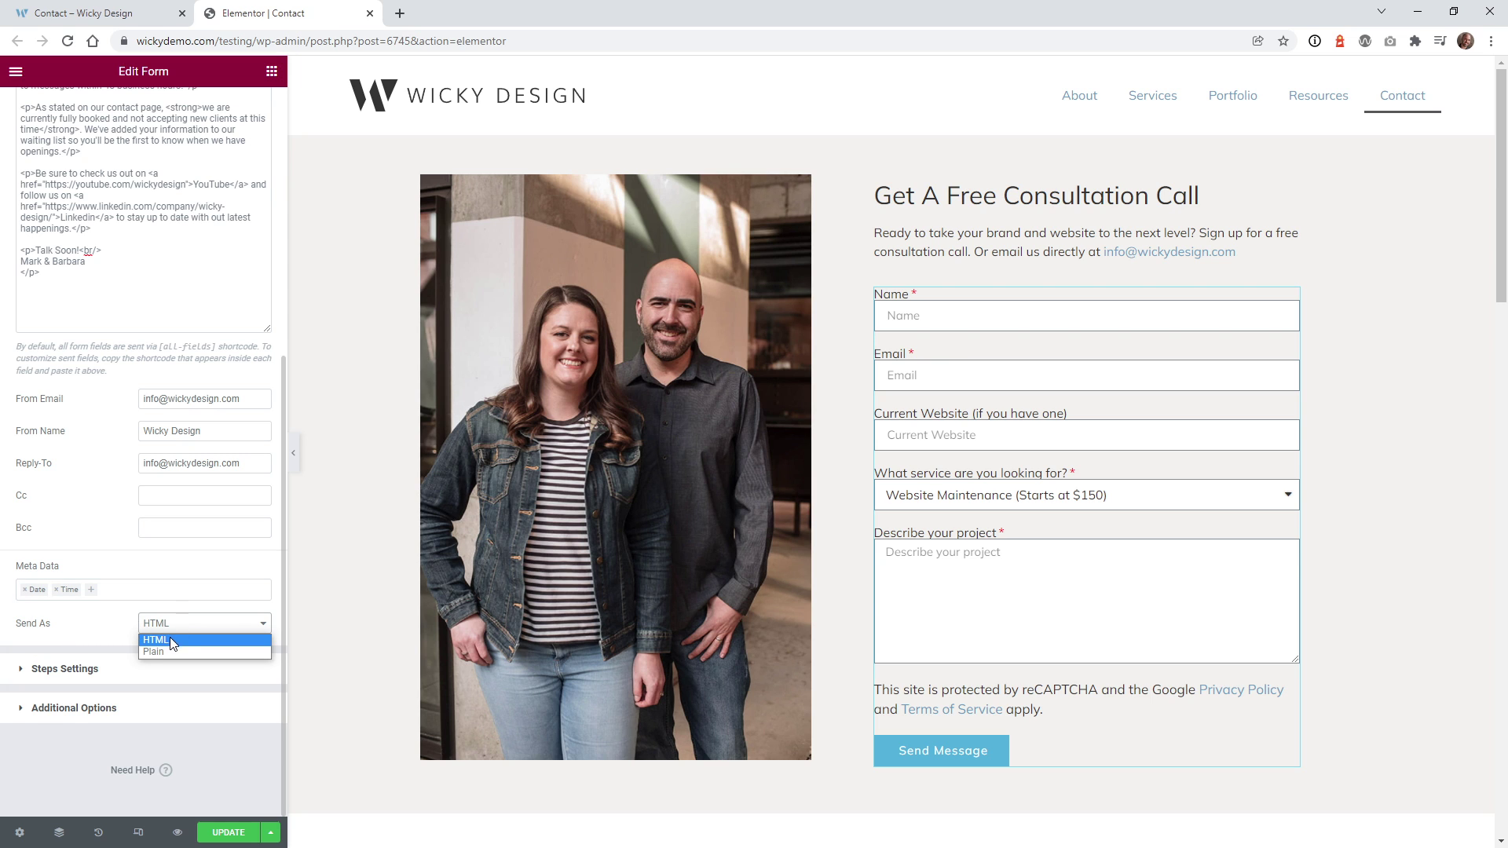
left_click(85, 624)
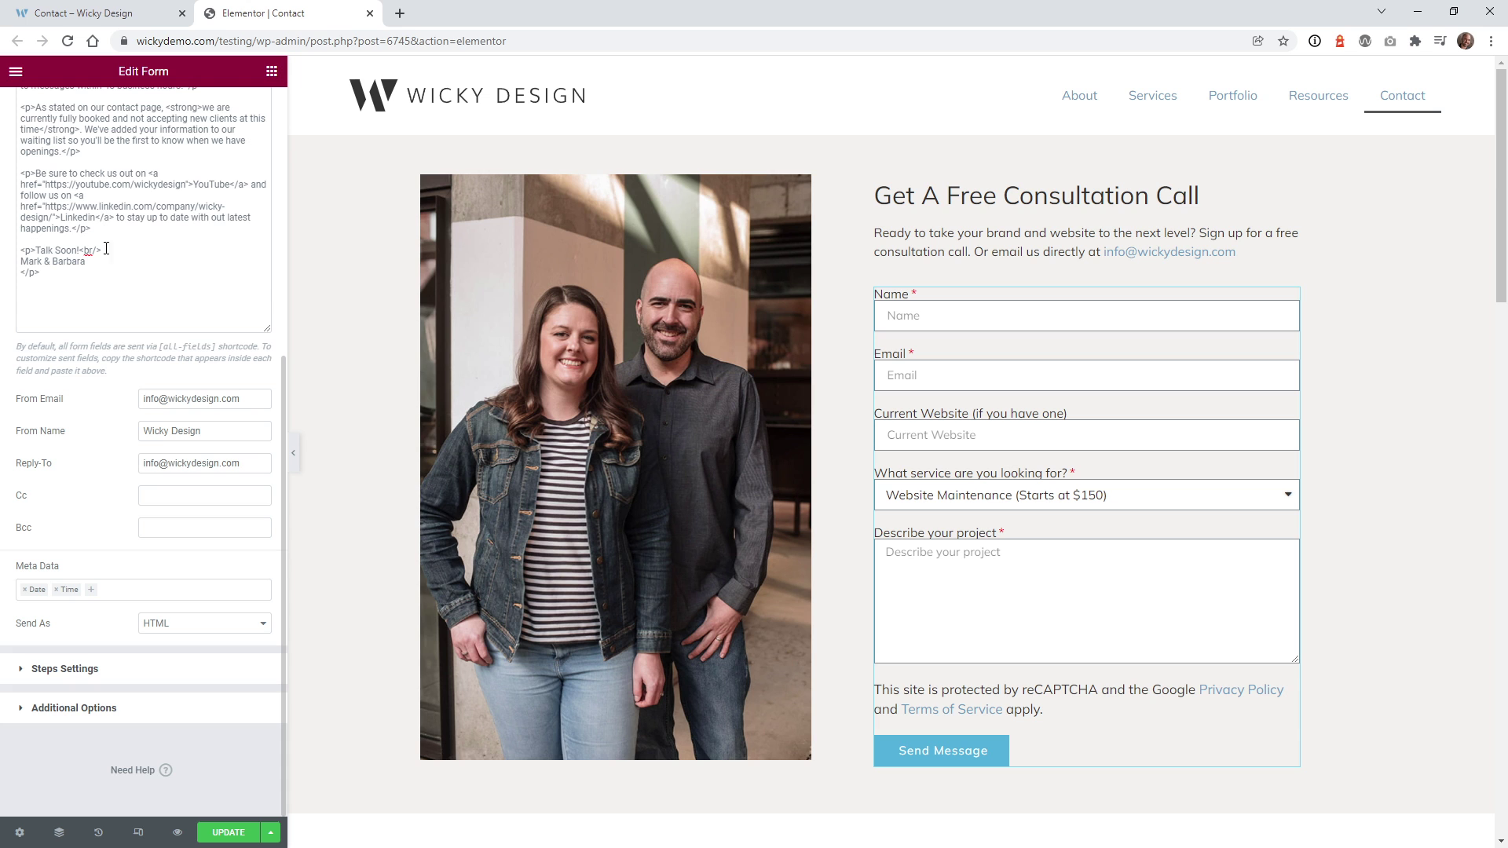
scroll(78, 244, "up", 4)
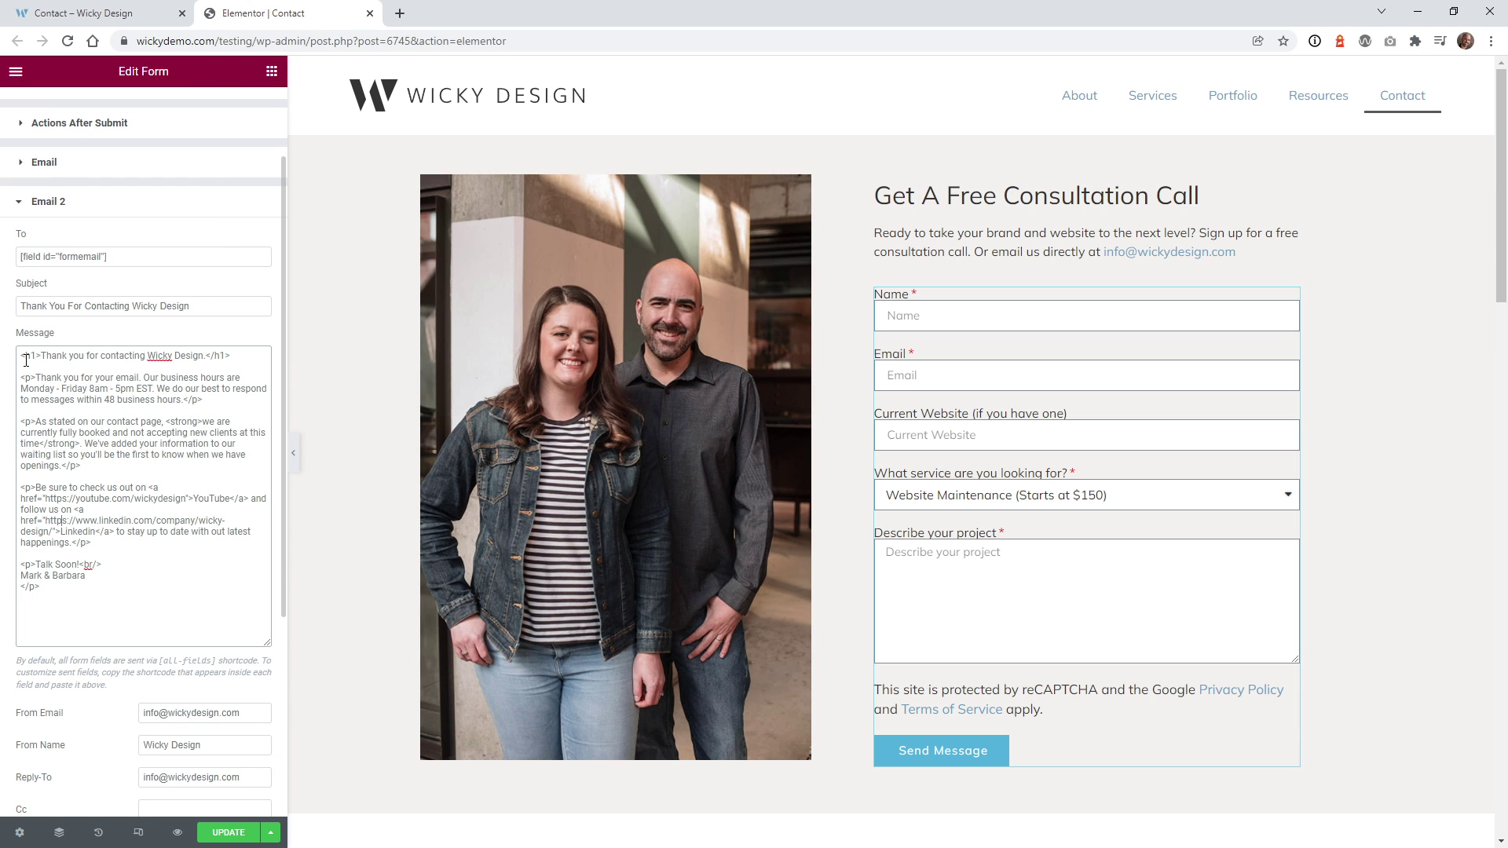
scroll(114, 587, "down", 2)
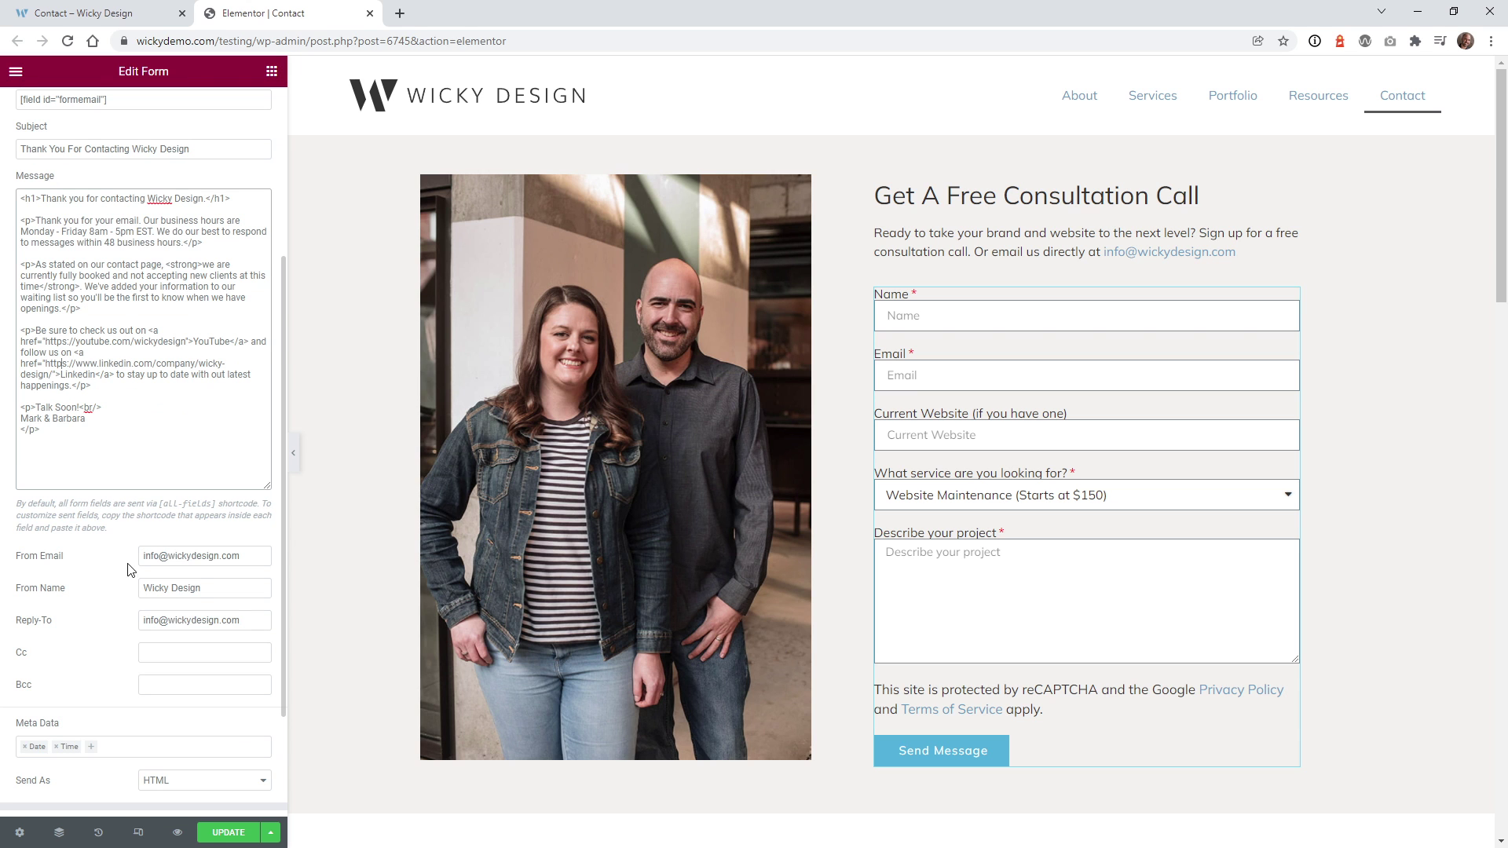
left_click(224, 833)
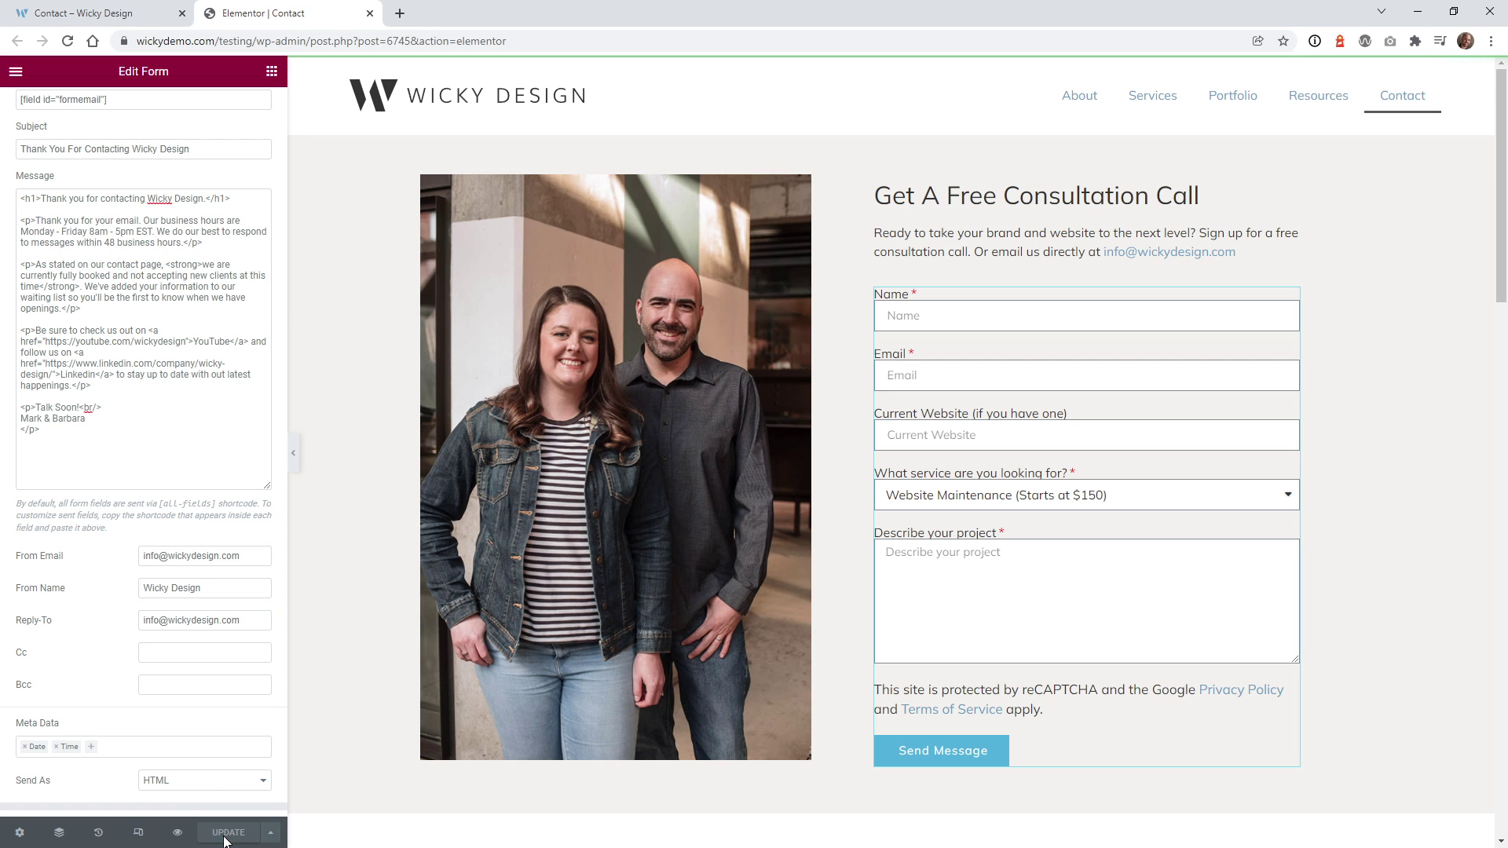
- On the live Contact page, enter a test name and email address in the form
key("ctrl+Page_Up")
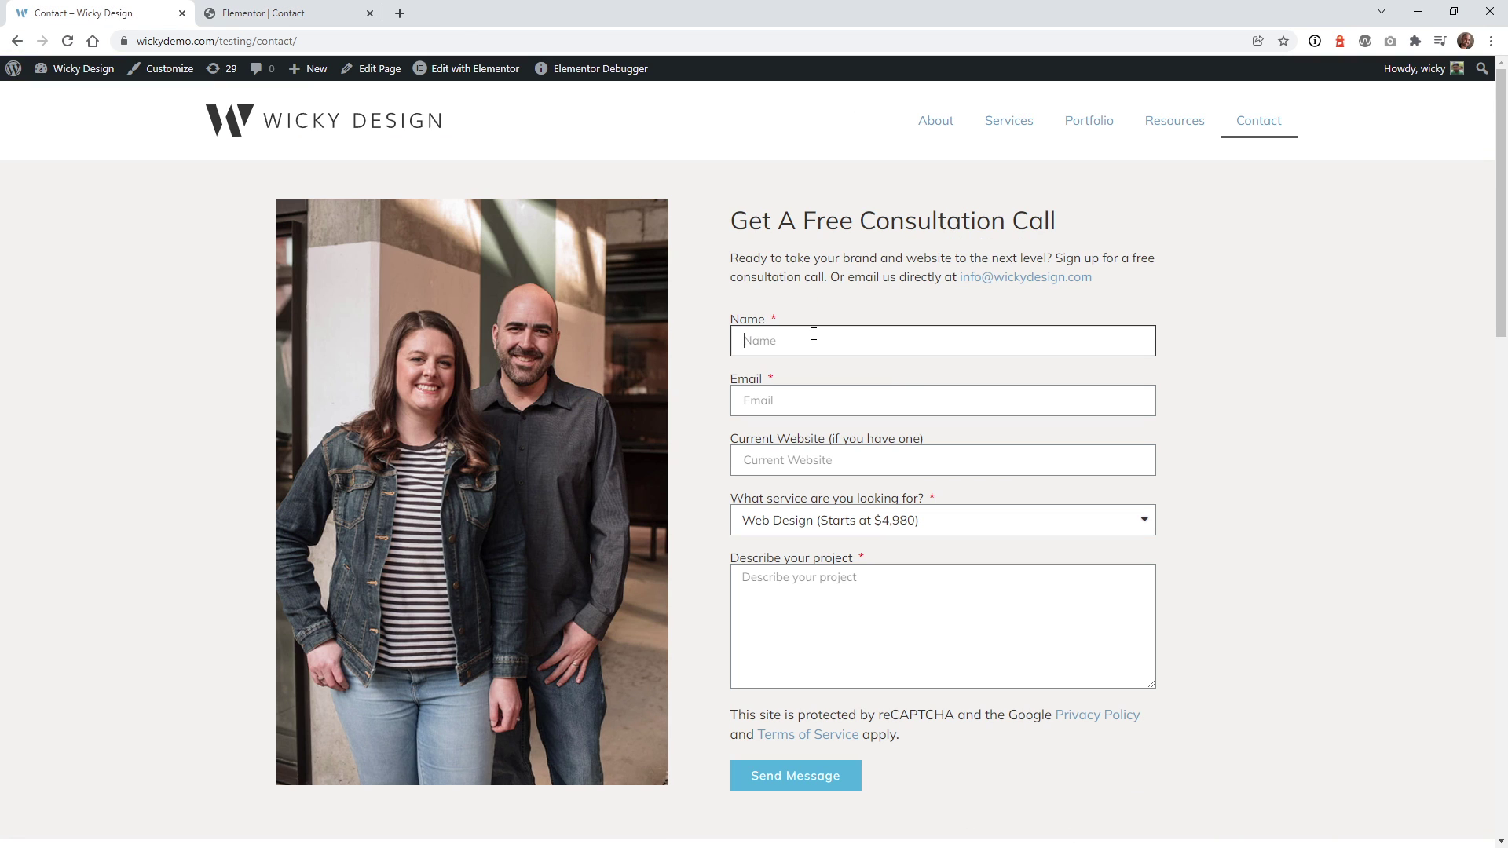
type("Mark")
key("Tab")
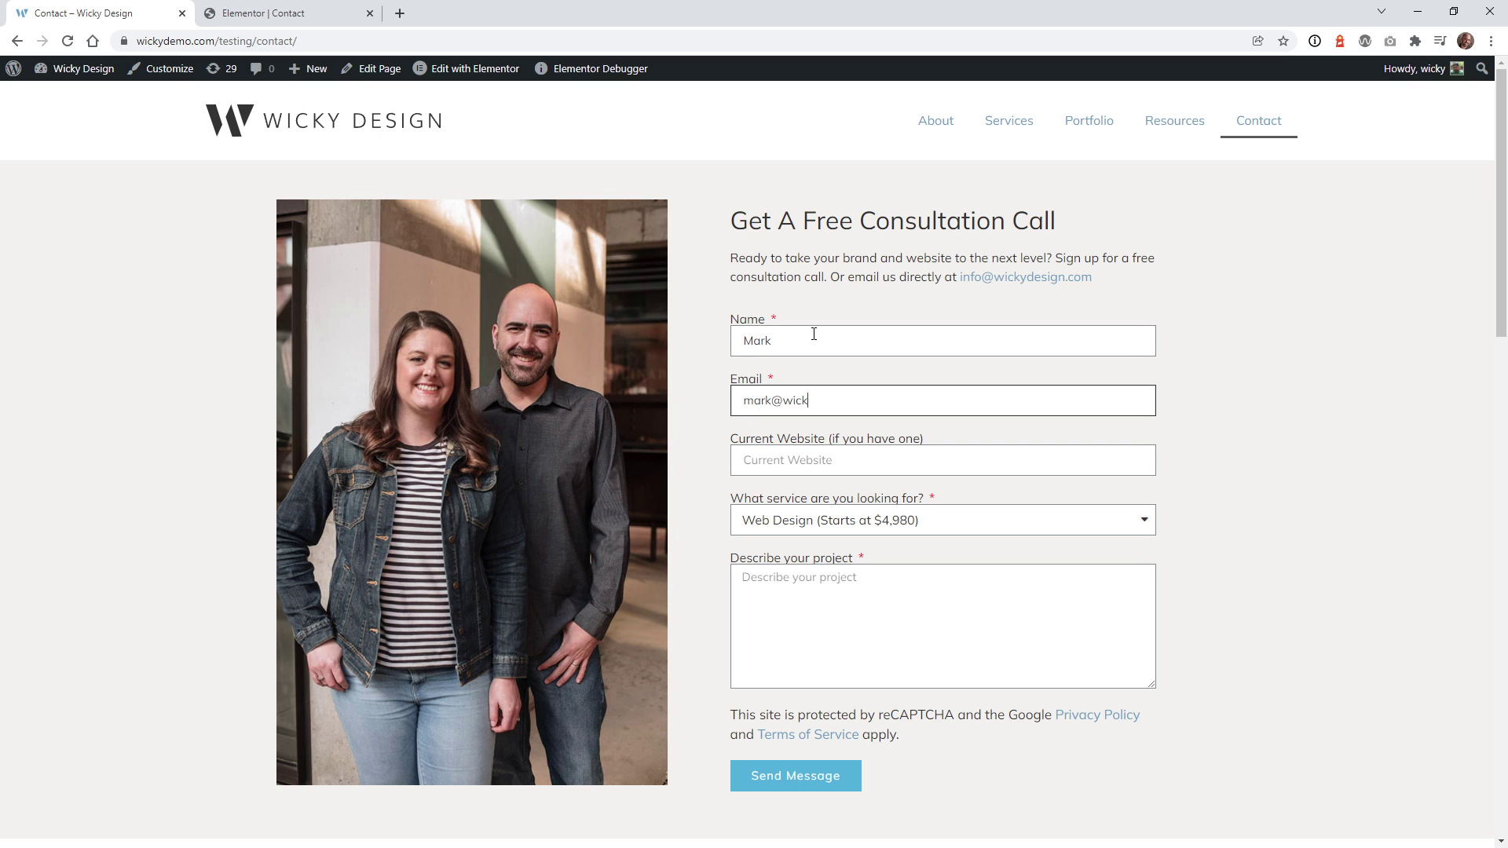
left_click_drag(904, 402, 736, 394)
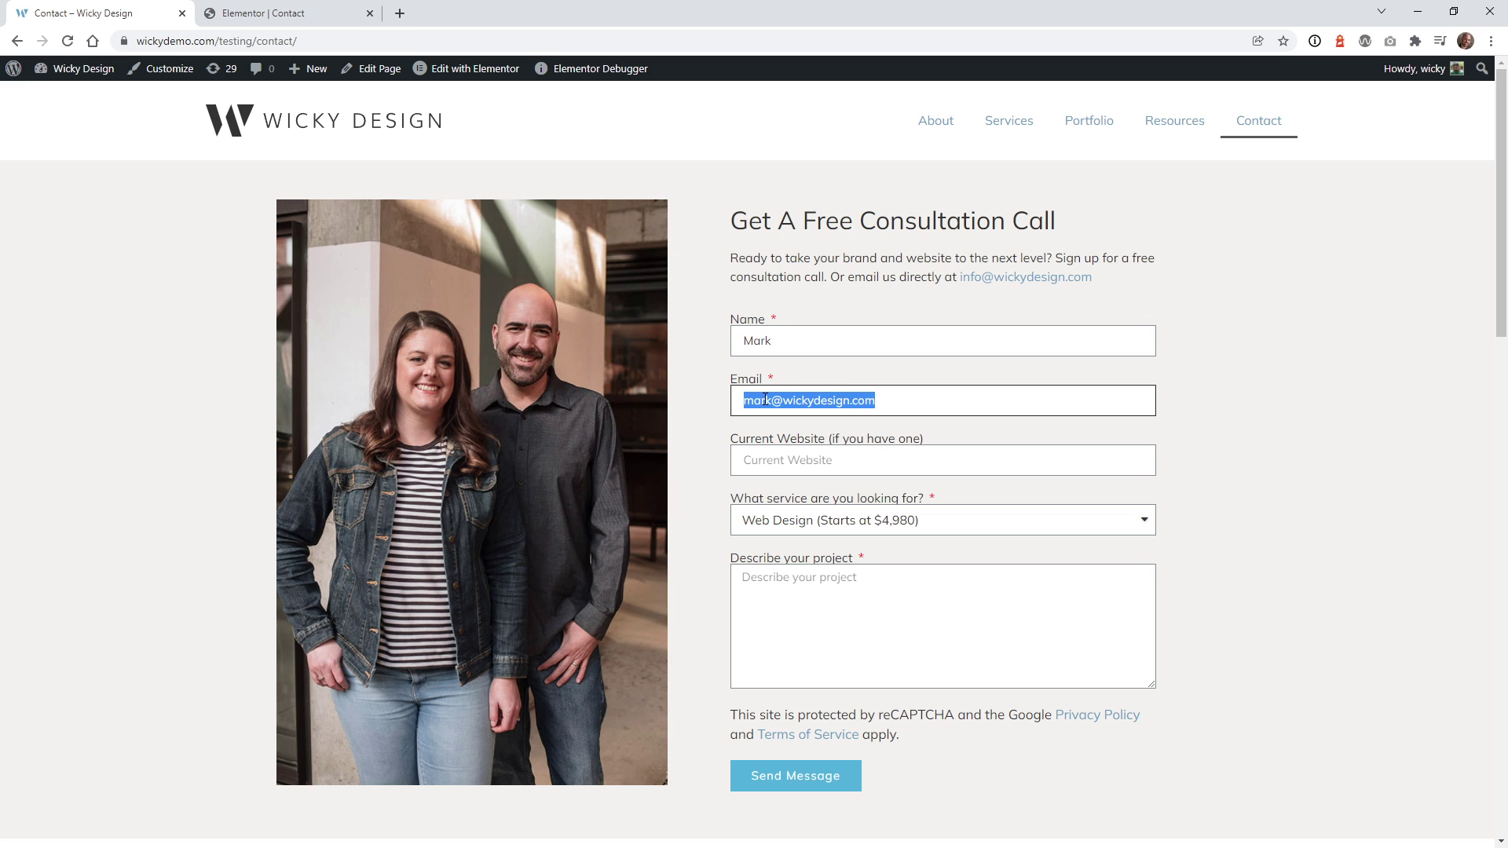
- Fill Current Website and project description with 'test' and send the message
left_click(774, 462)
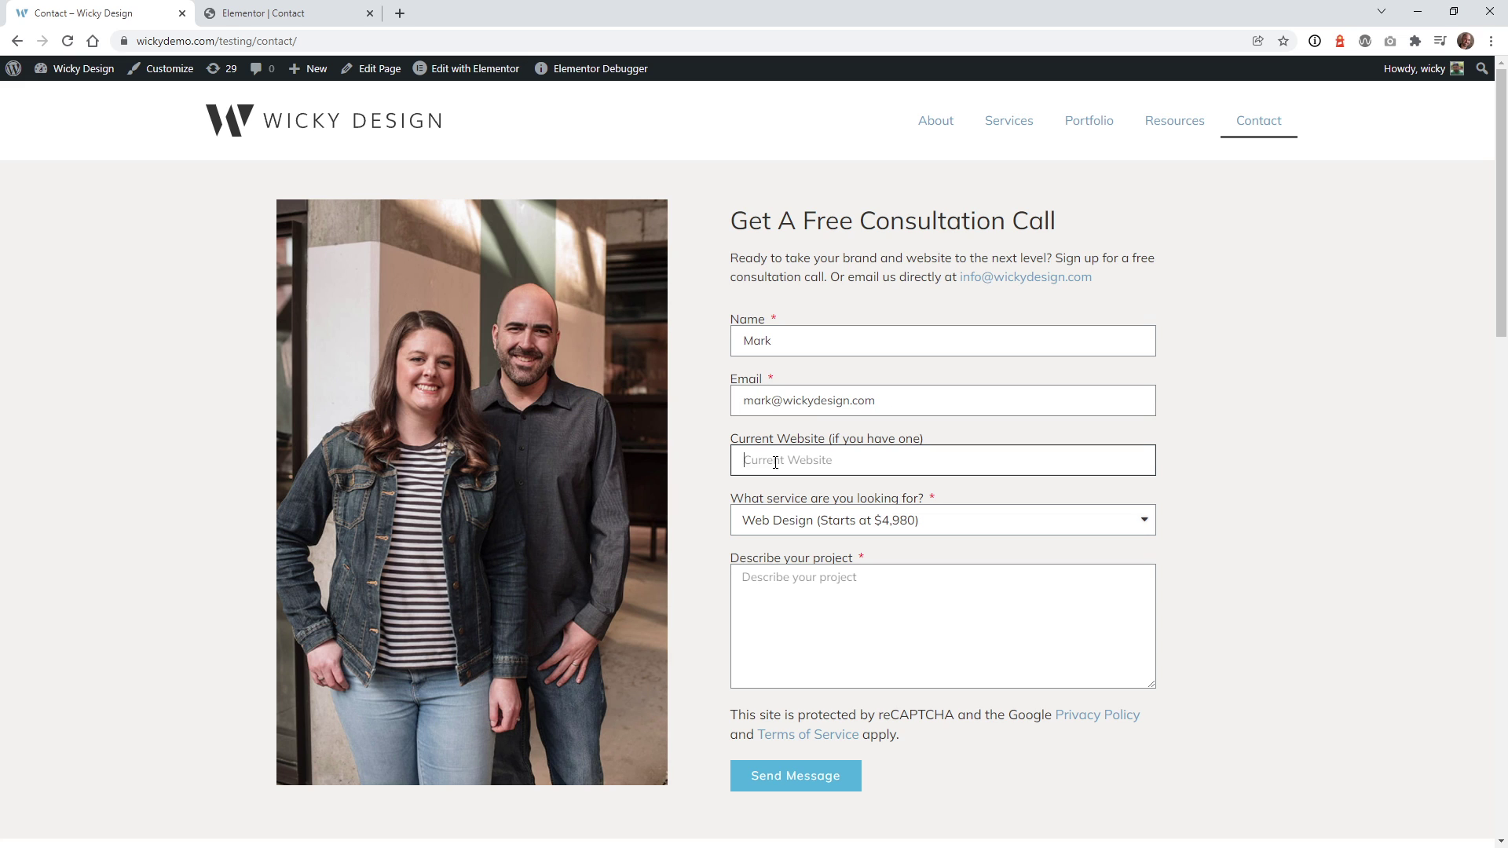
type("test")
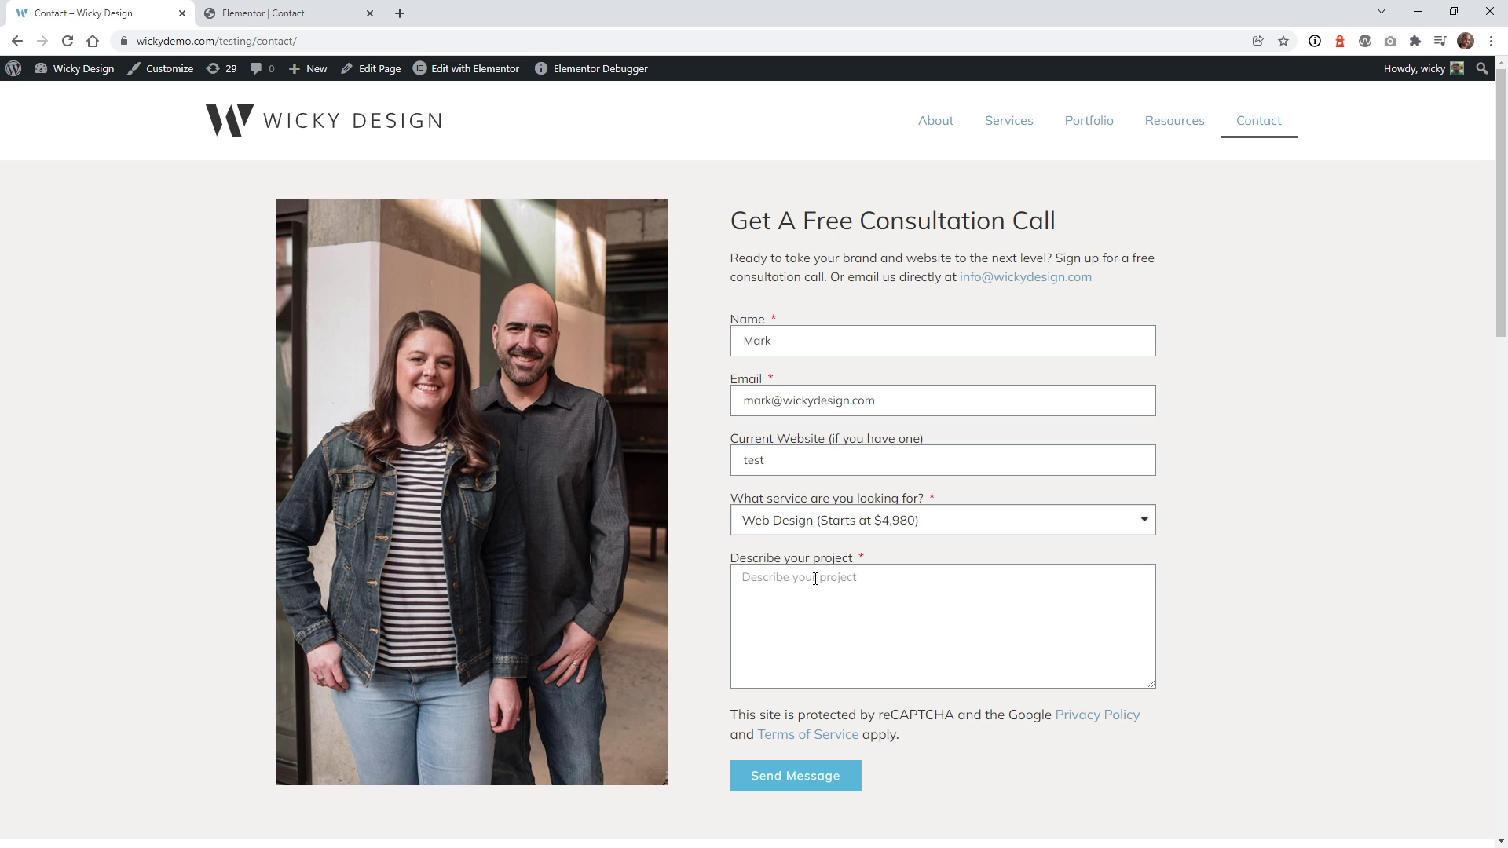
left_click(908, 579)
type("test")
left_click(845, 779)
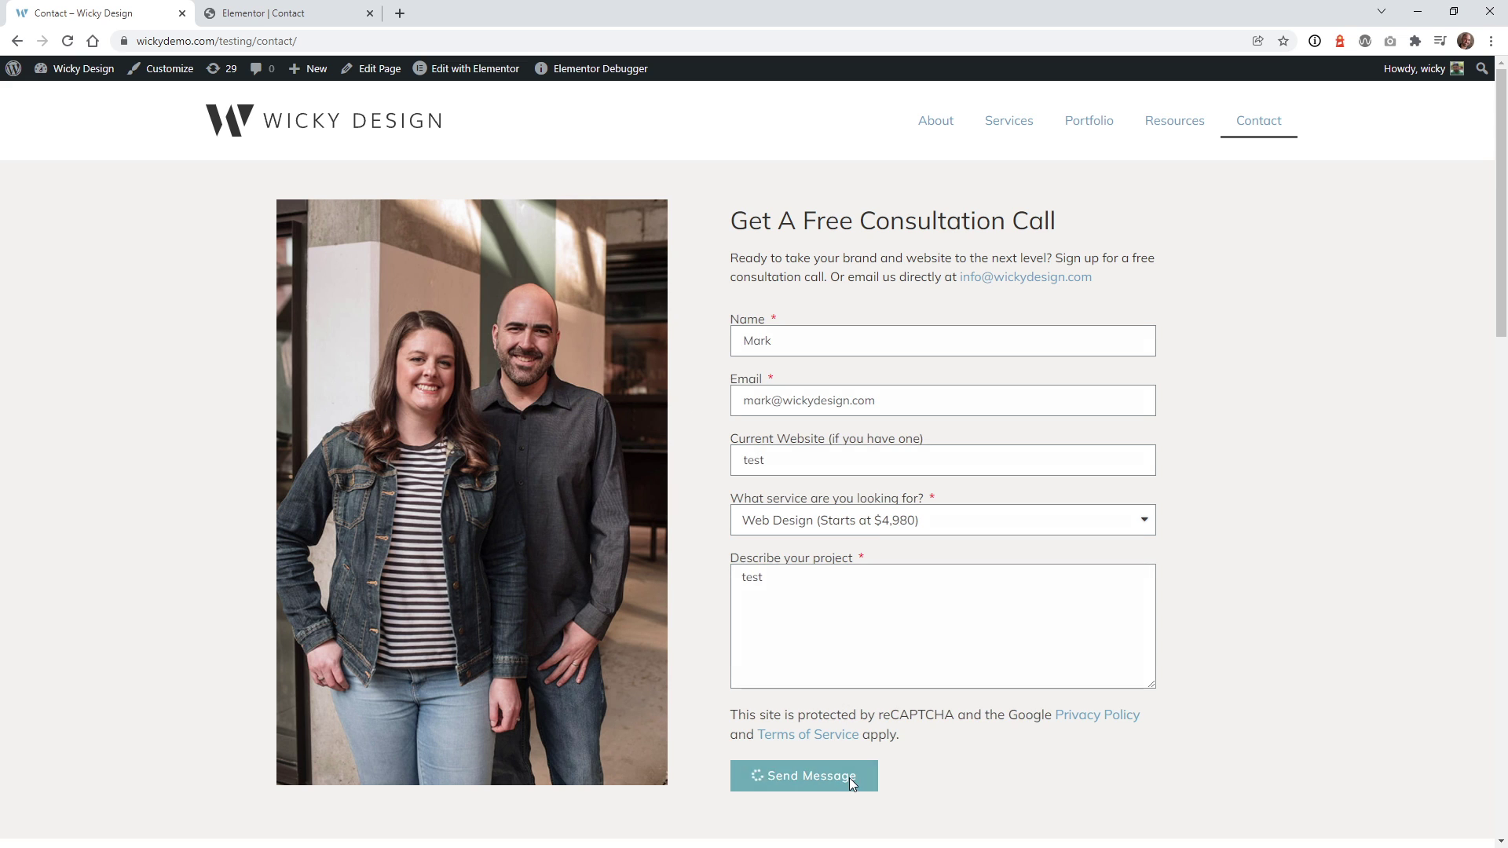
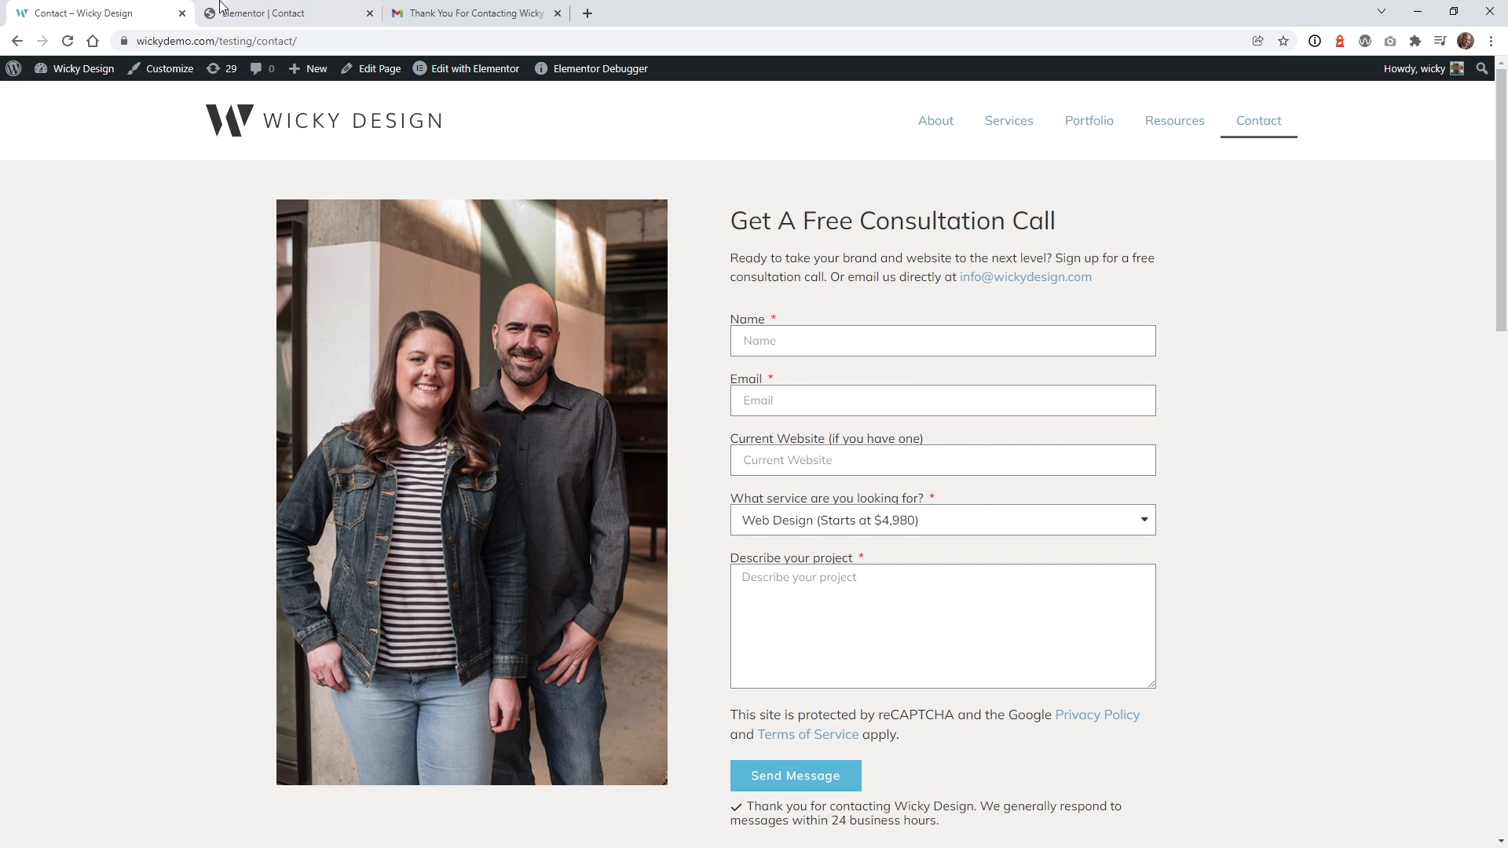
left_click(234, 13)
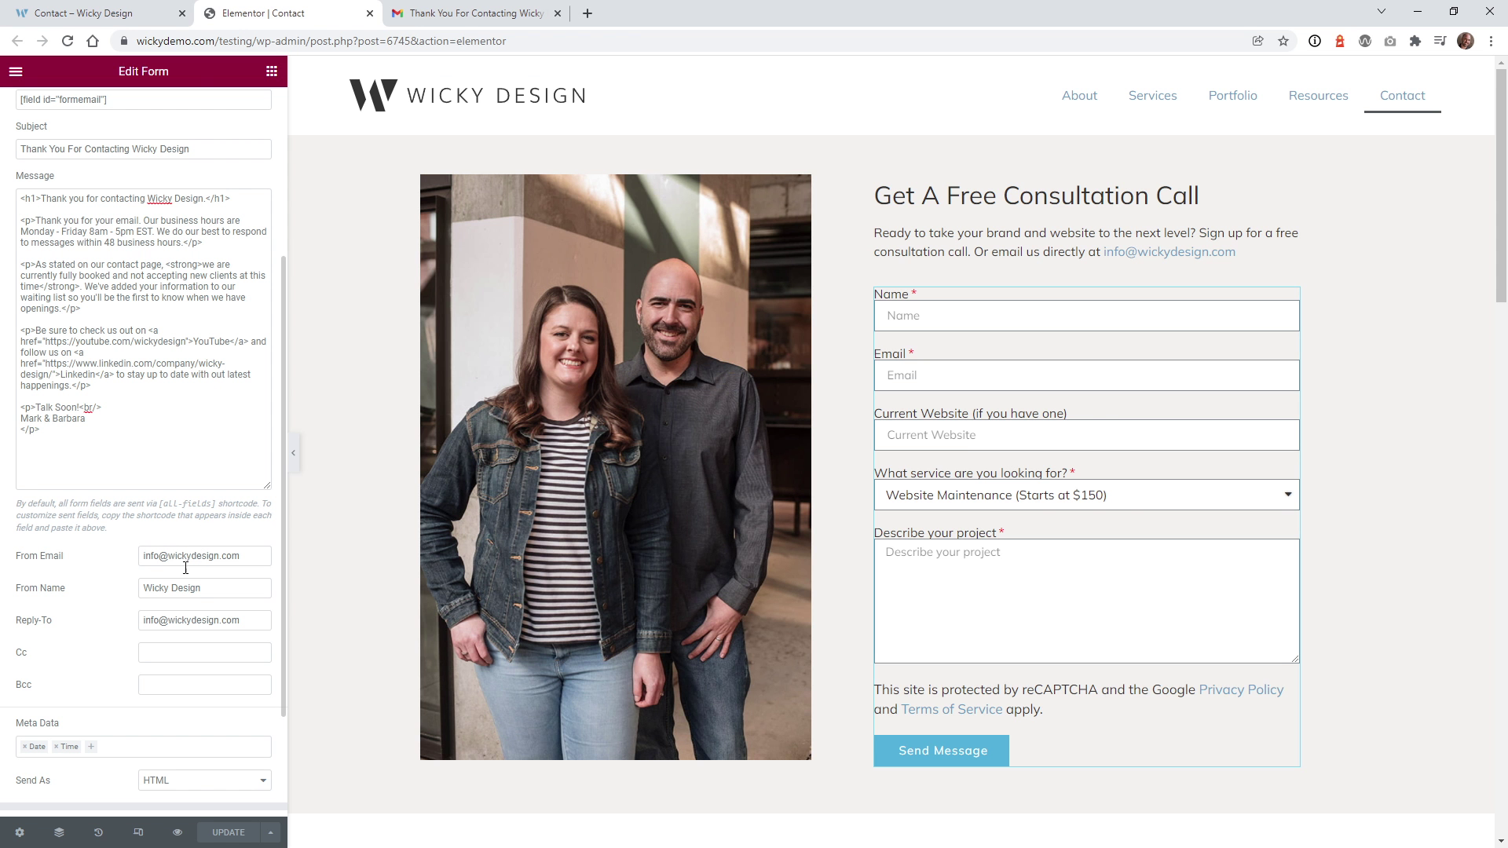
triple_click(161, 588)
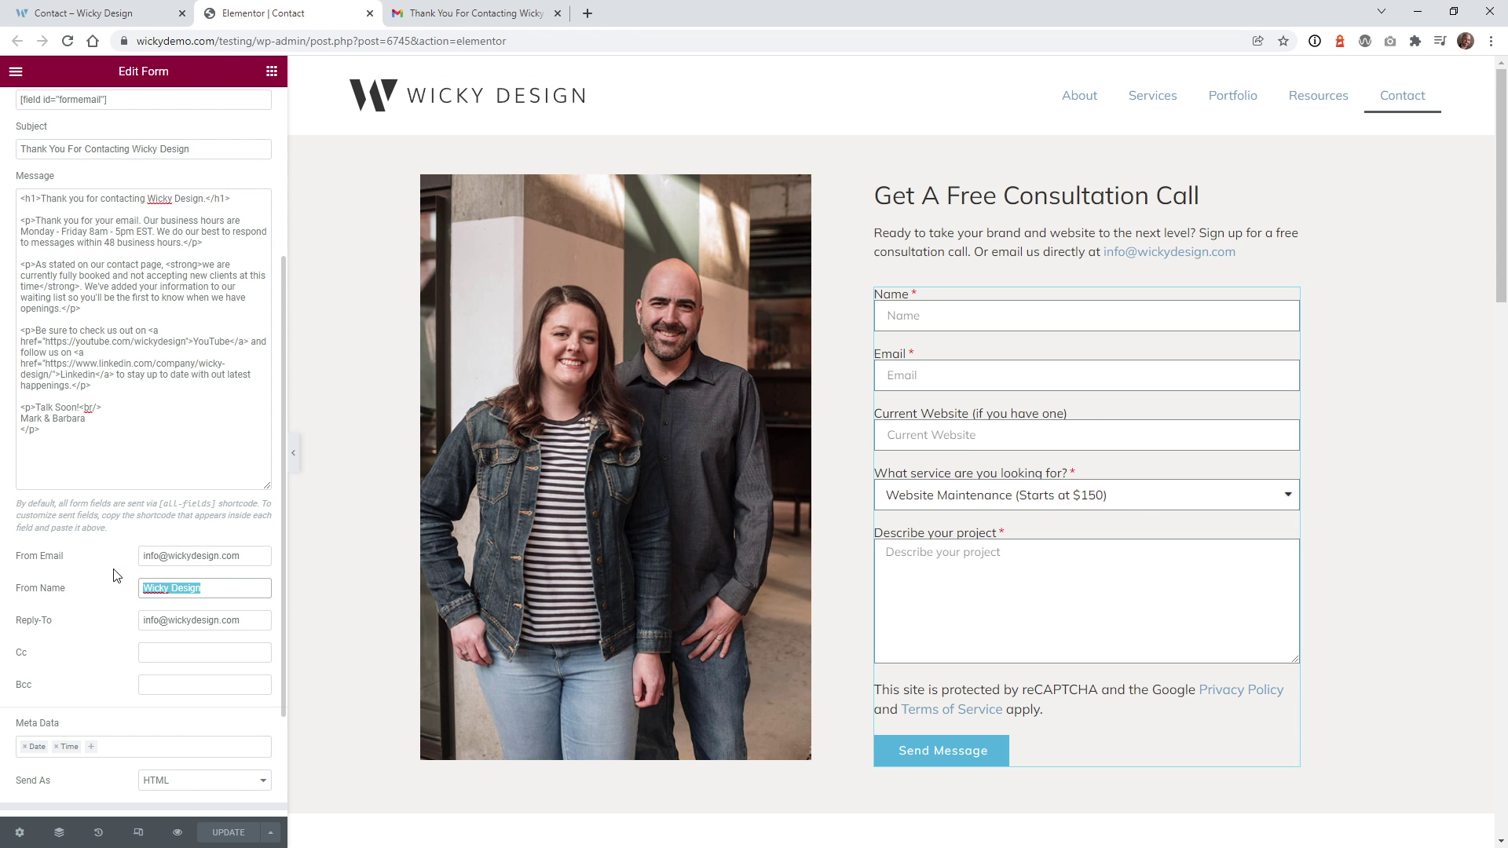
left_click(443, 11)
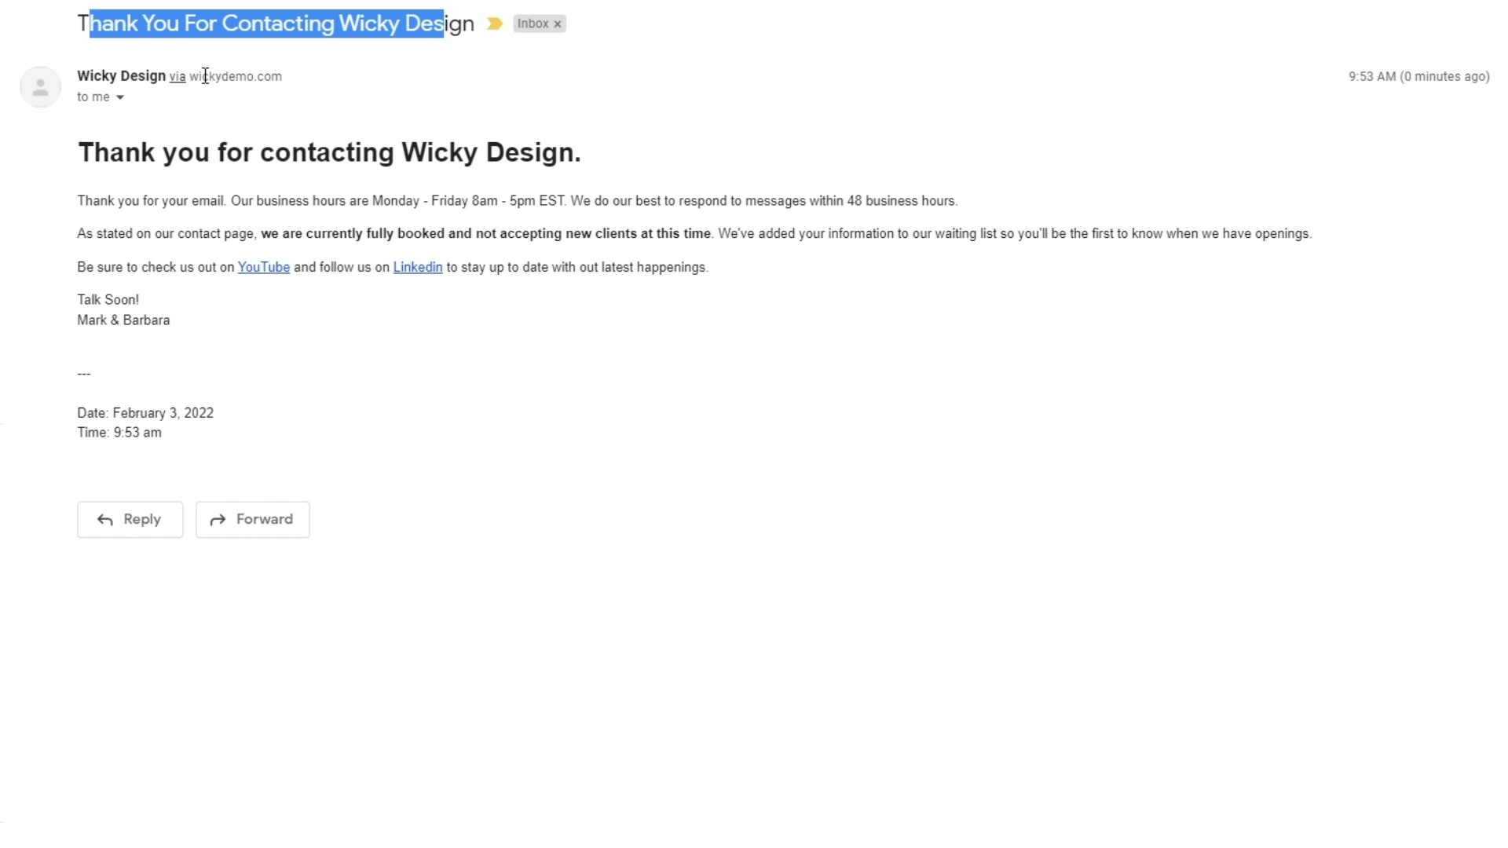
left_click_drag(203, 76, 300, 76)
left_click(119, 97)
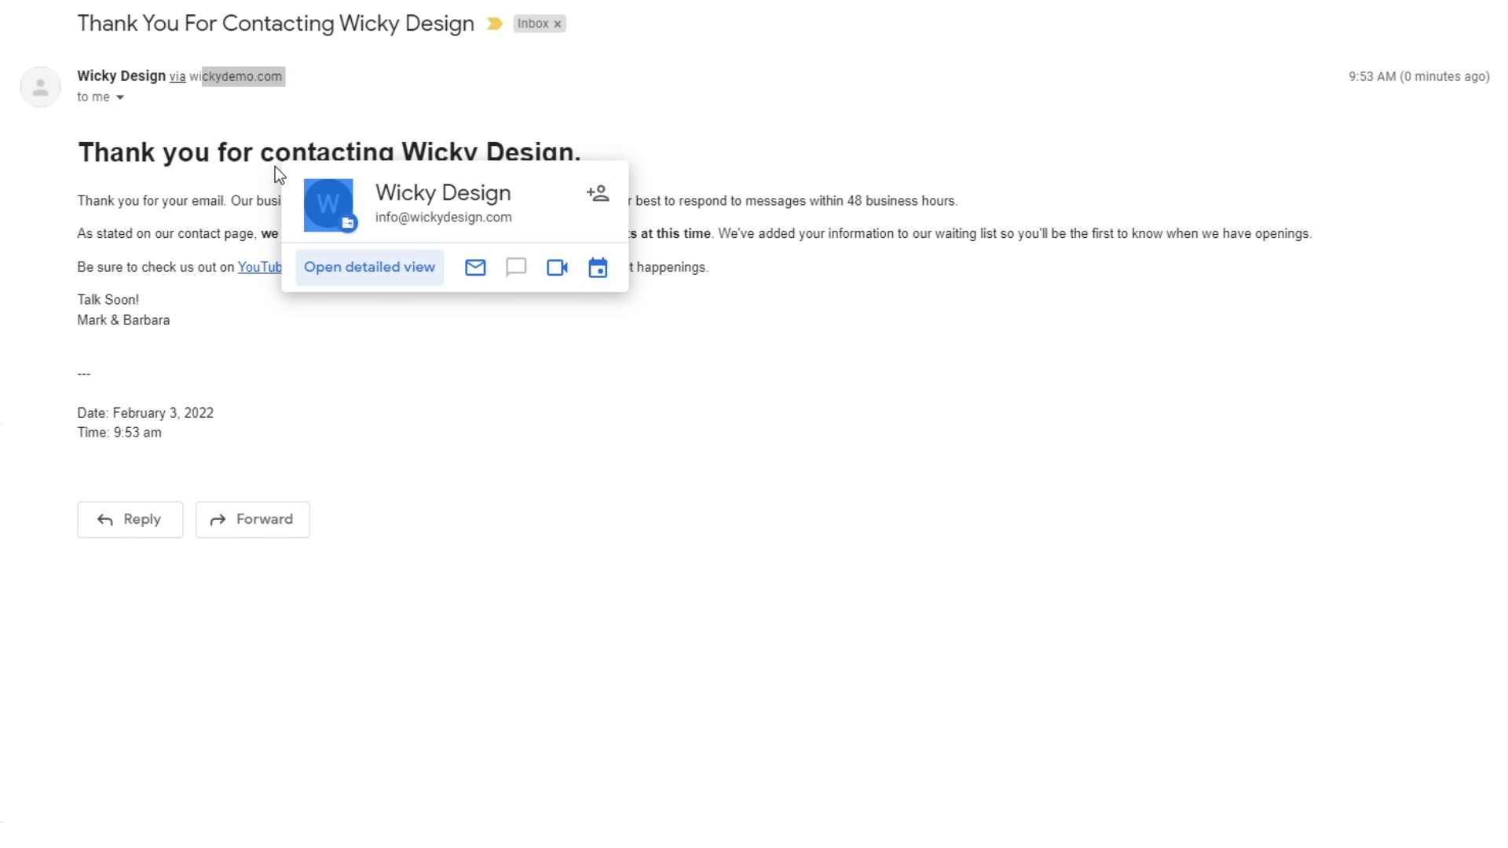
left_click(120, 98)
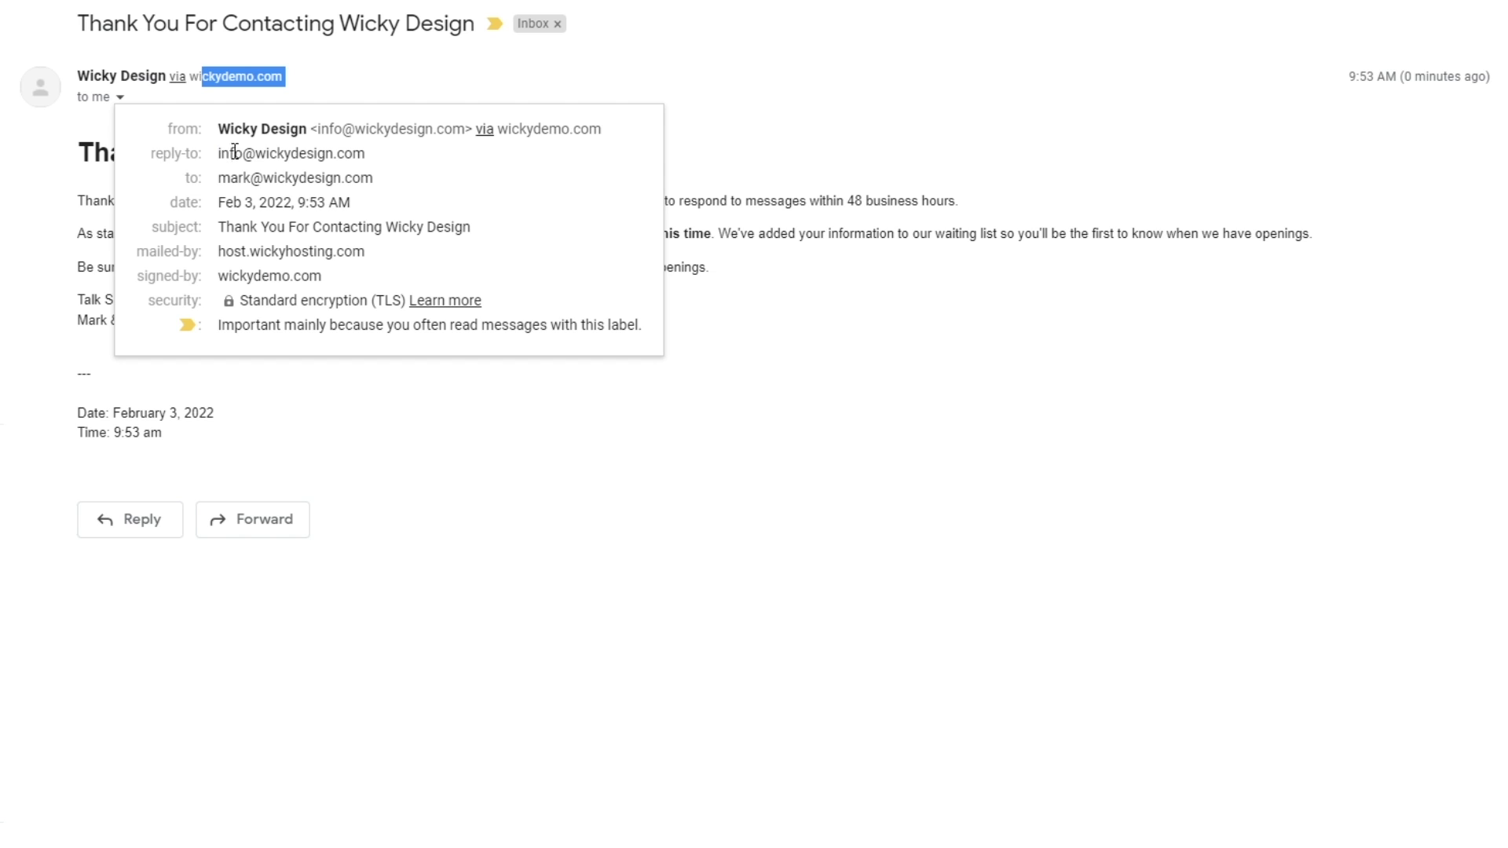
mouse_move(234, 152)
mouse_move(266, 180)
left_click(615, 518)
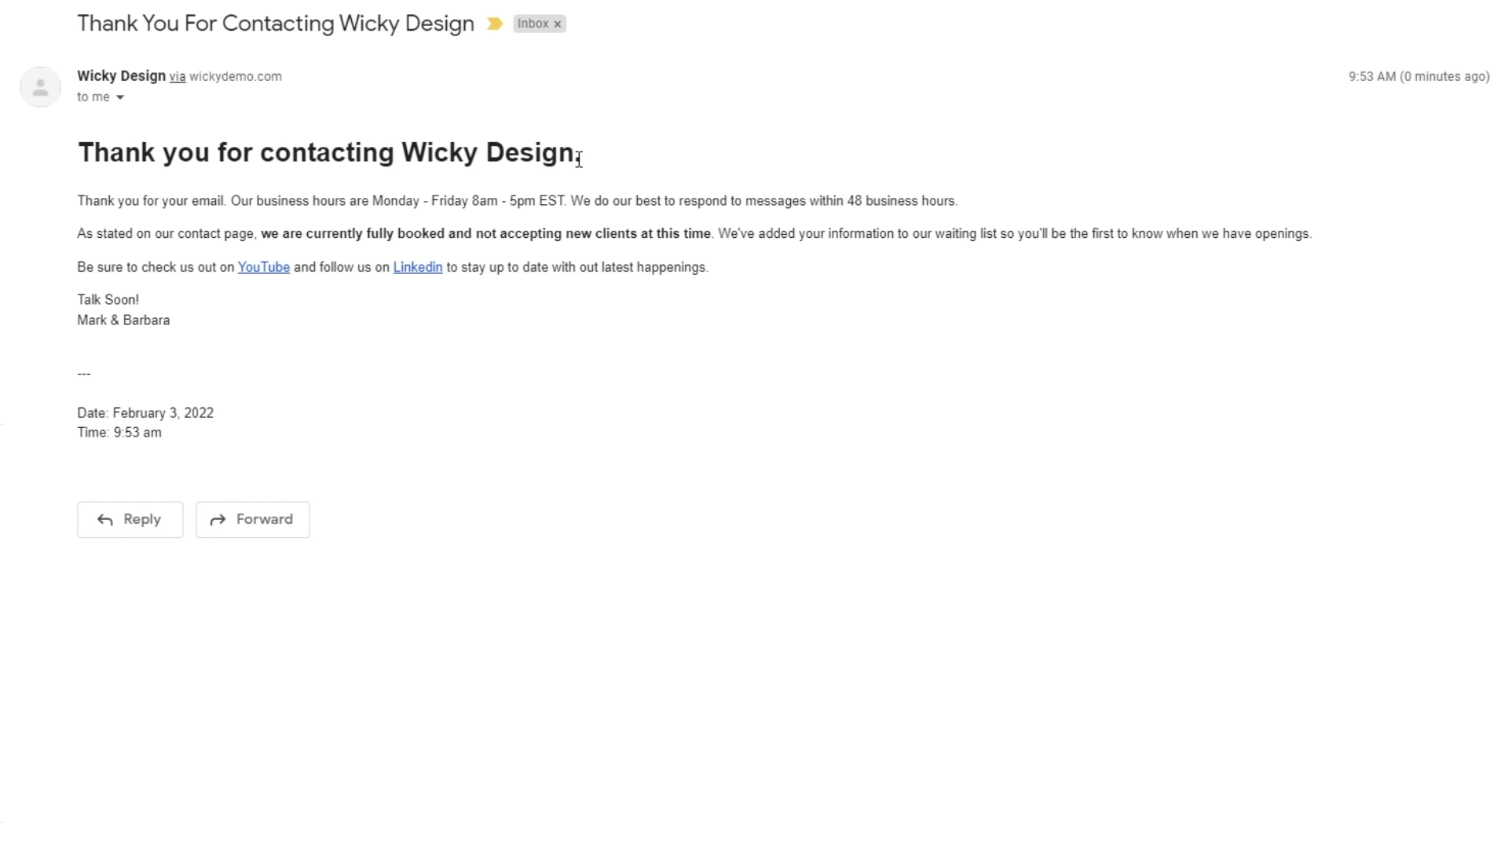
- Return to the Elementor form editor and close the extra Contact – Wicky Design tab
left_click_drag(577, 154, 110, 159)
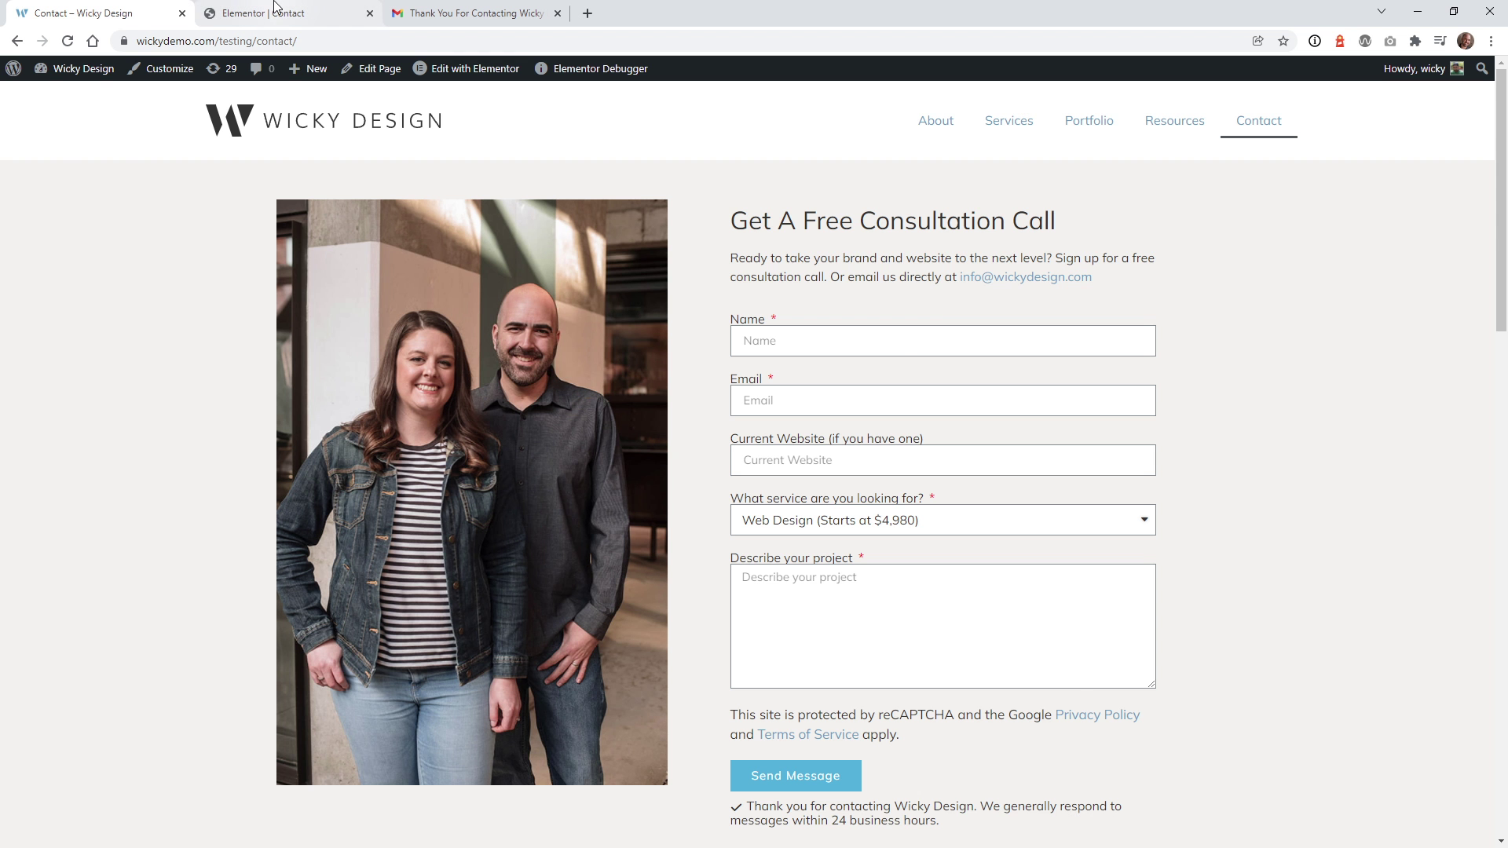
left_click(205, 10)
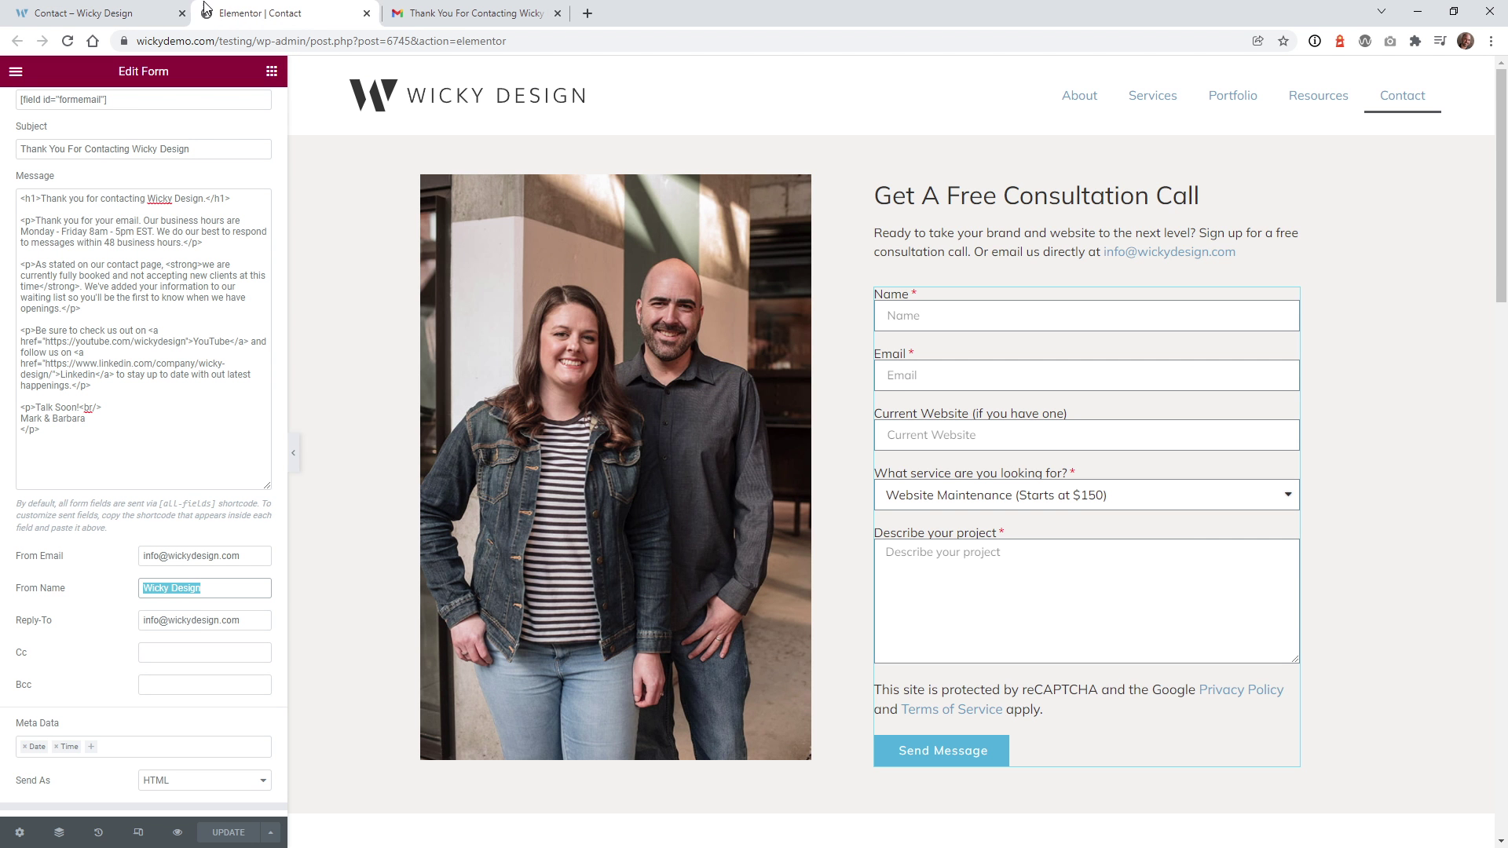
left_click(181, 12)
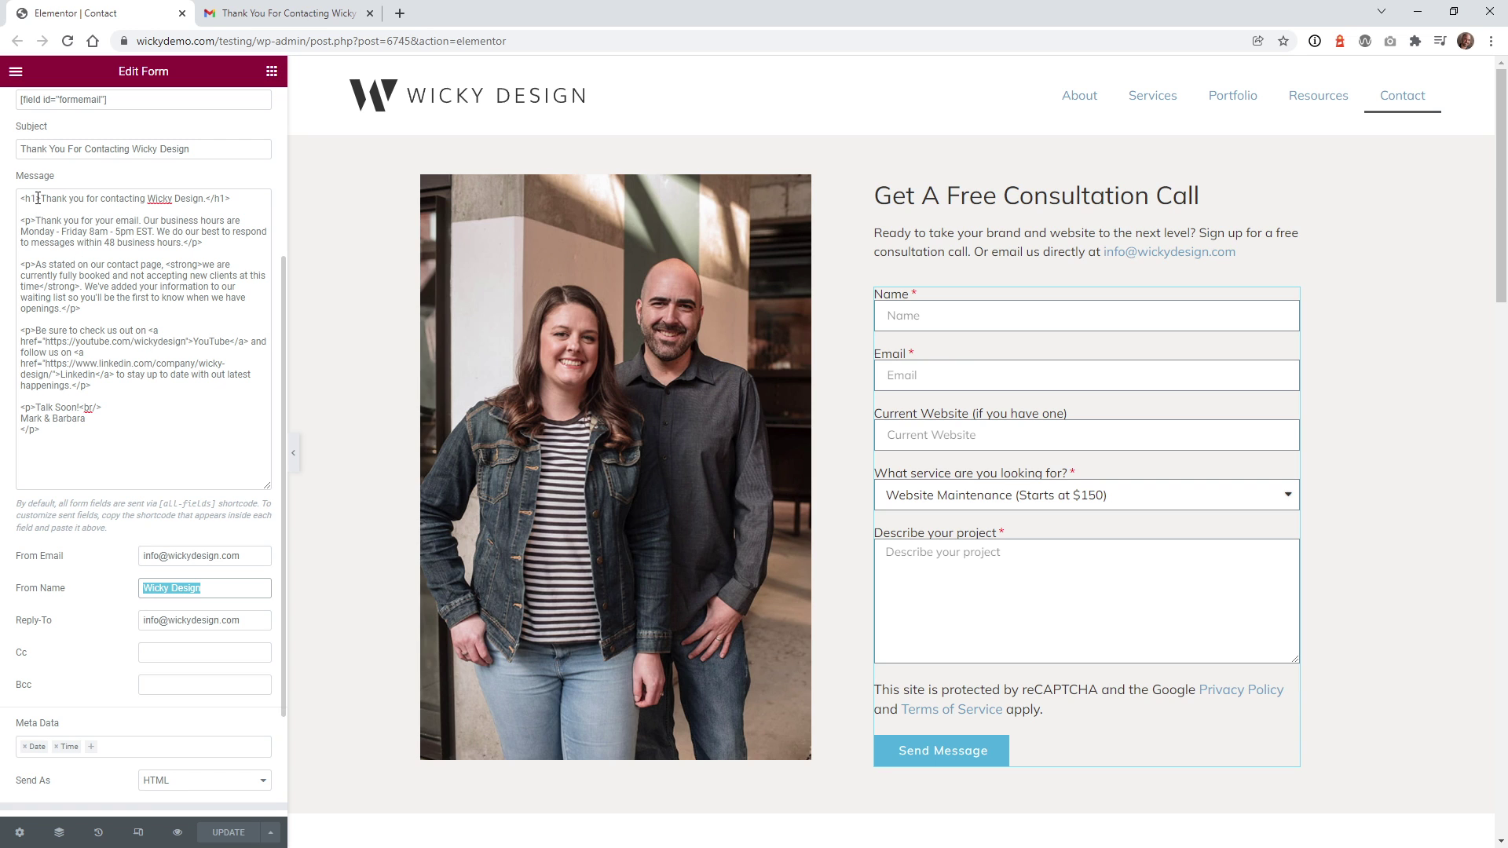
- Match the email's bold fully booked sentence to the strong tag in the Email 2 Message HTML
left_click(63, 198)
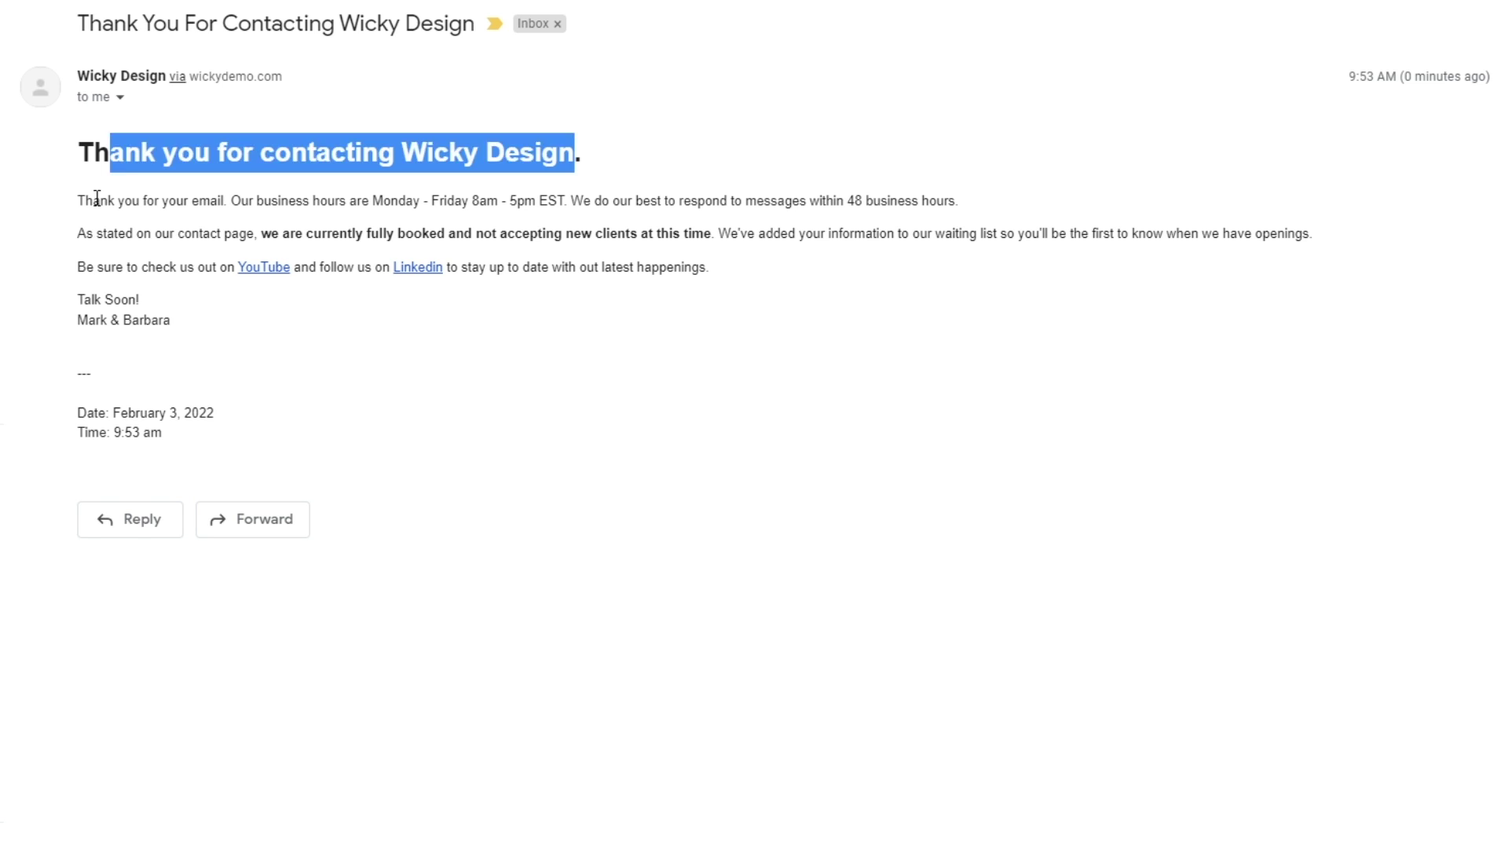
left_click(98, 203)
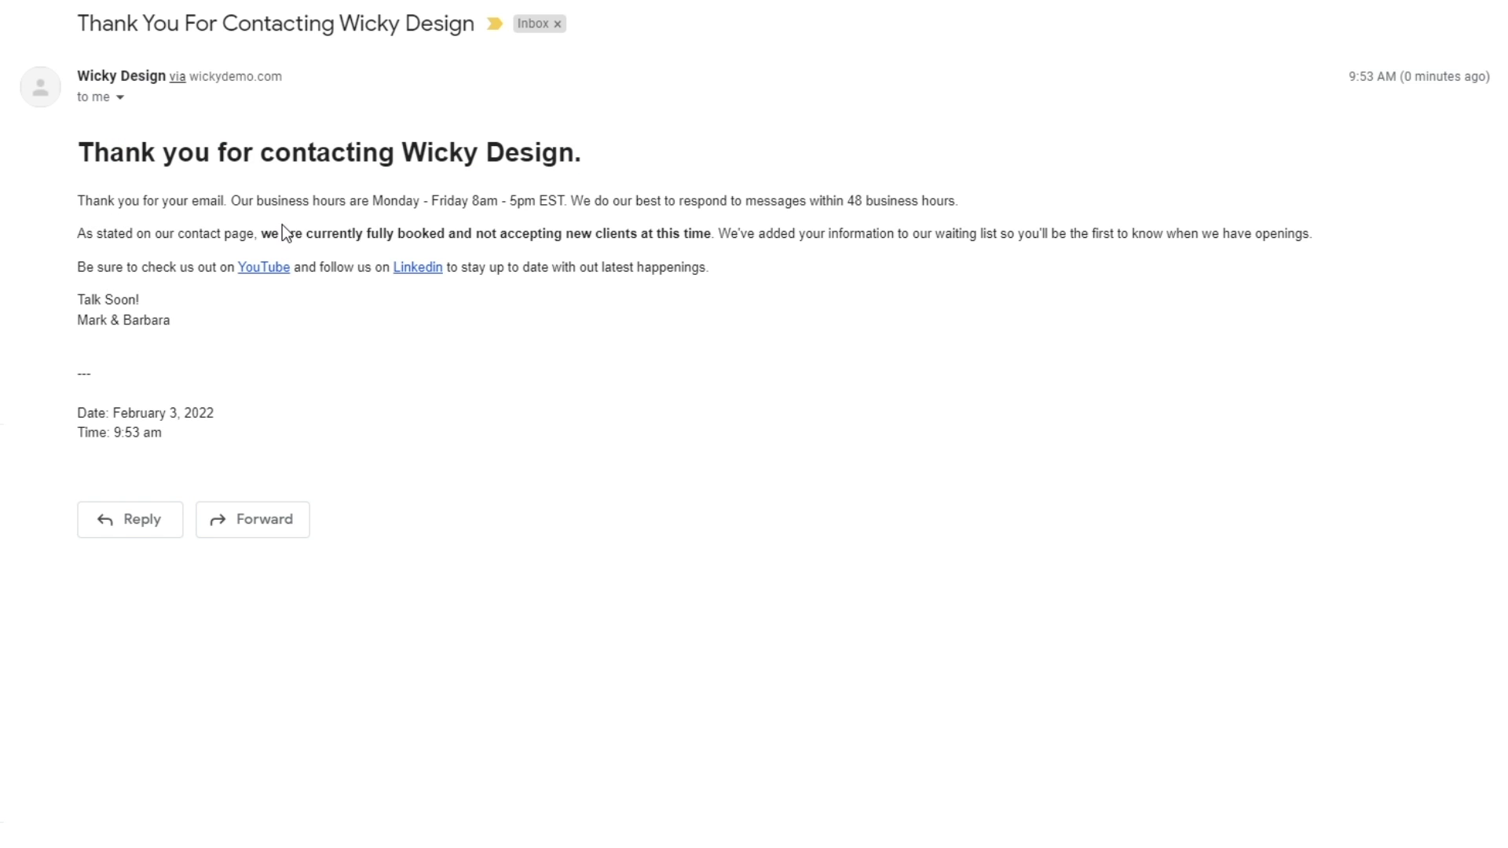
left_click_drag(303, 234, 672, 233)
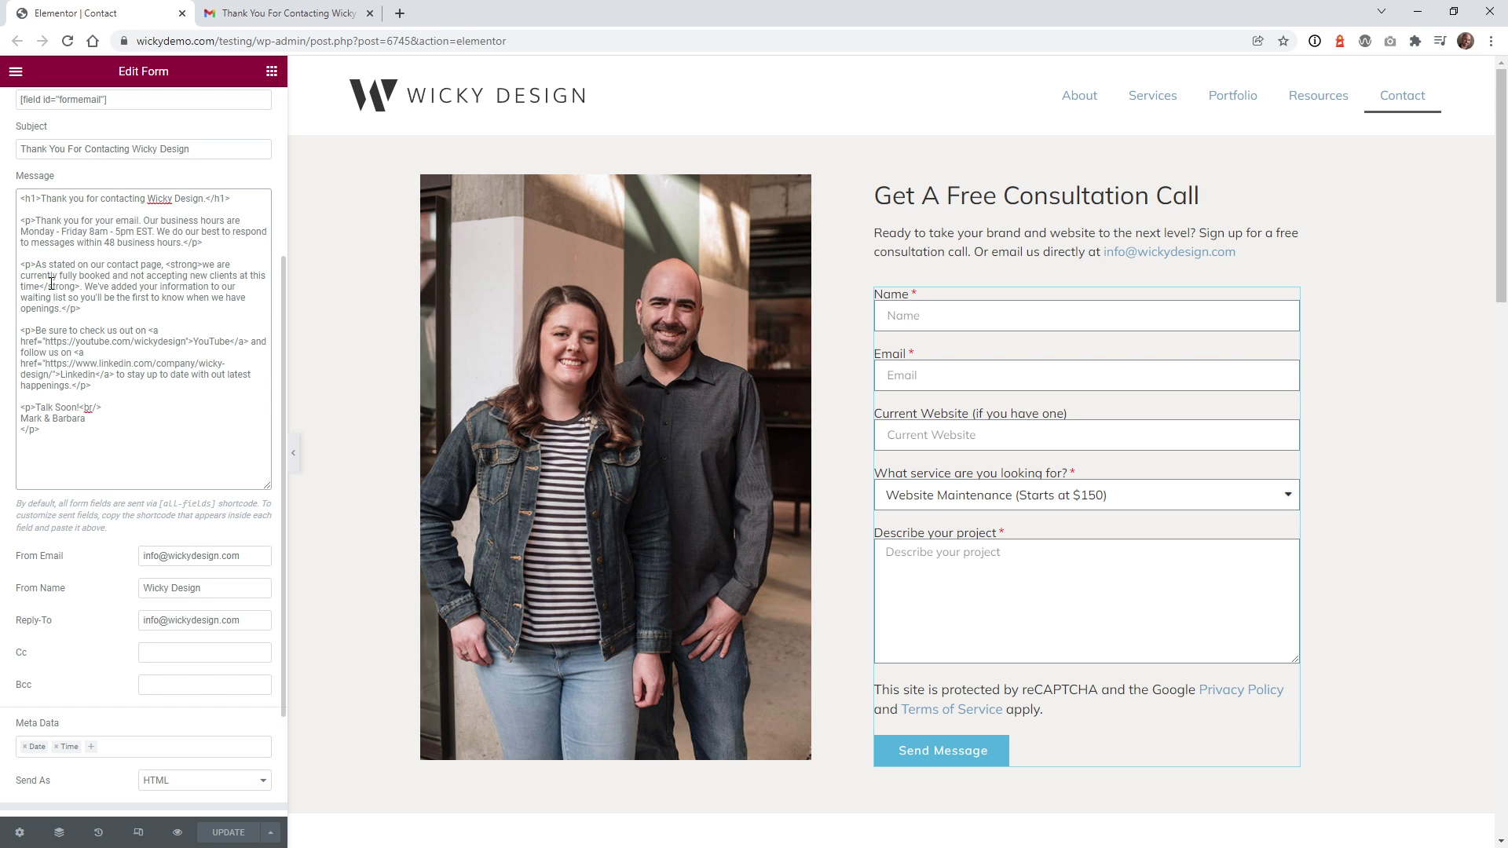
left_click_drag(178, 269, 198, 270)
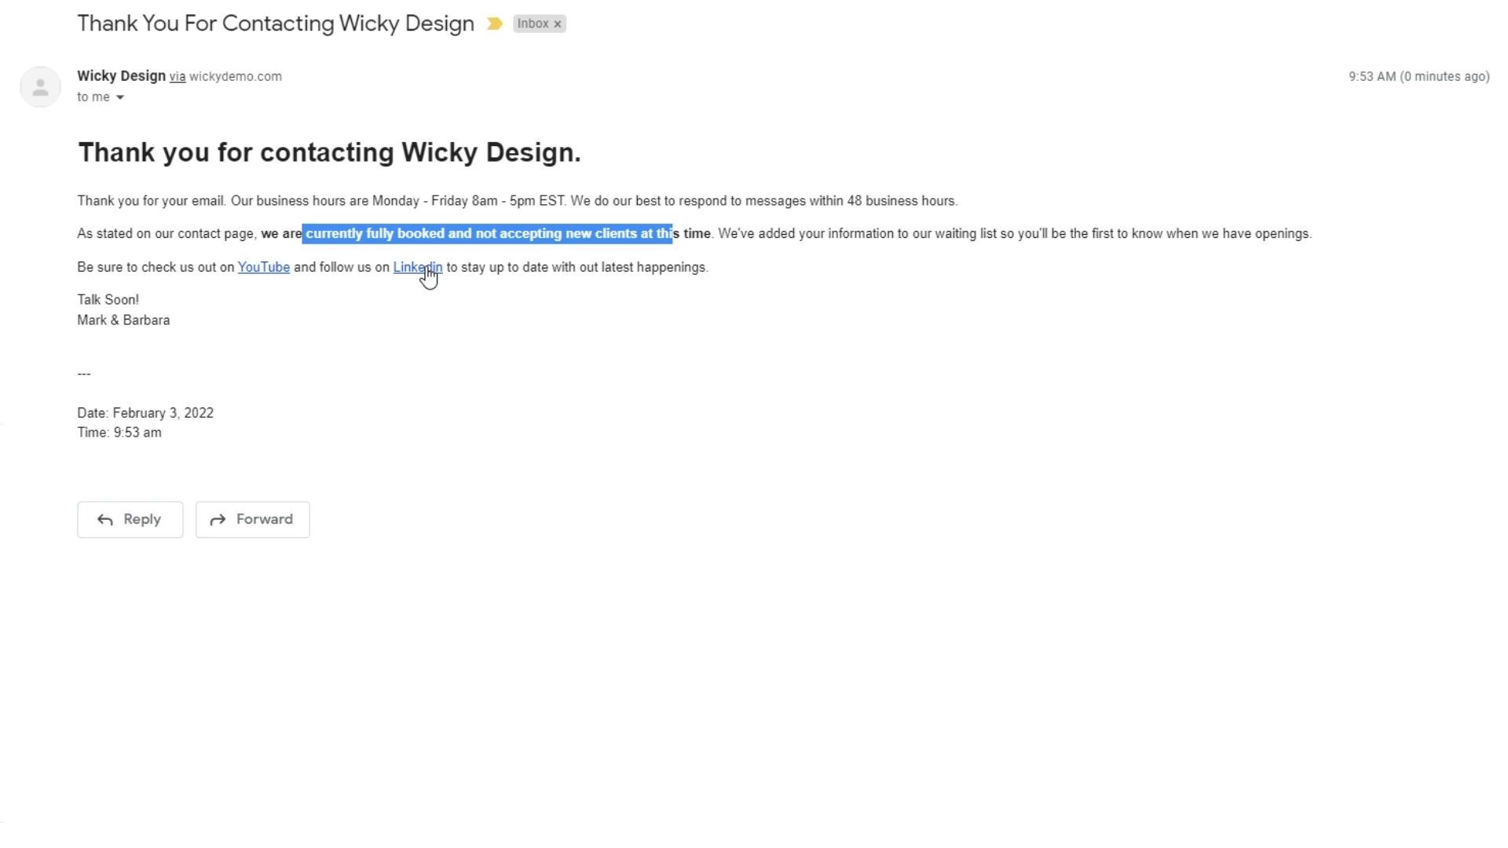
- Check the email's Date and Time metadata (February 3, 2022), then scroll the panel up to Email 2
left_click_drag(115, 413, 221, 418)
left_click(149, 433)
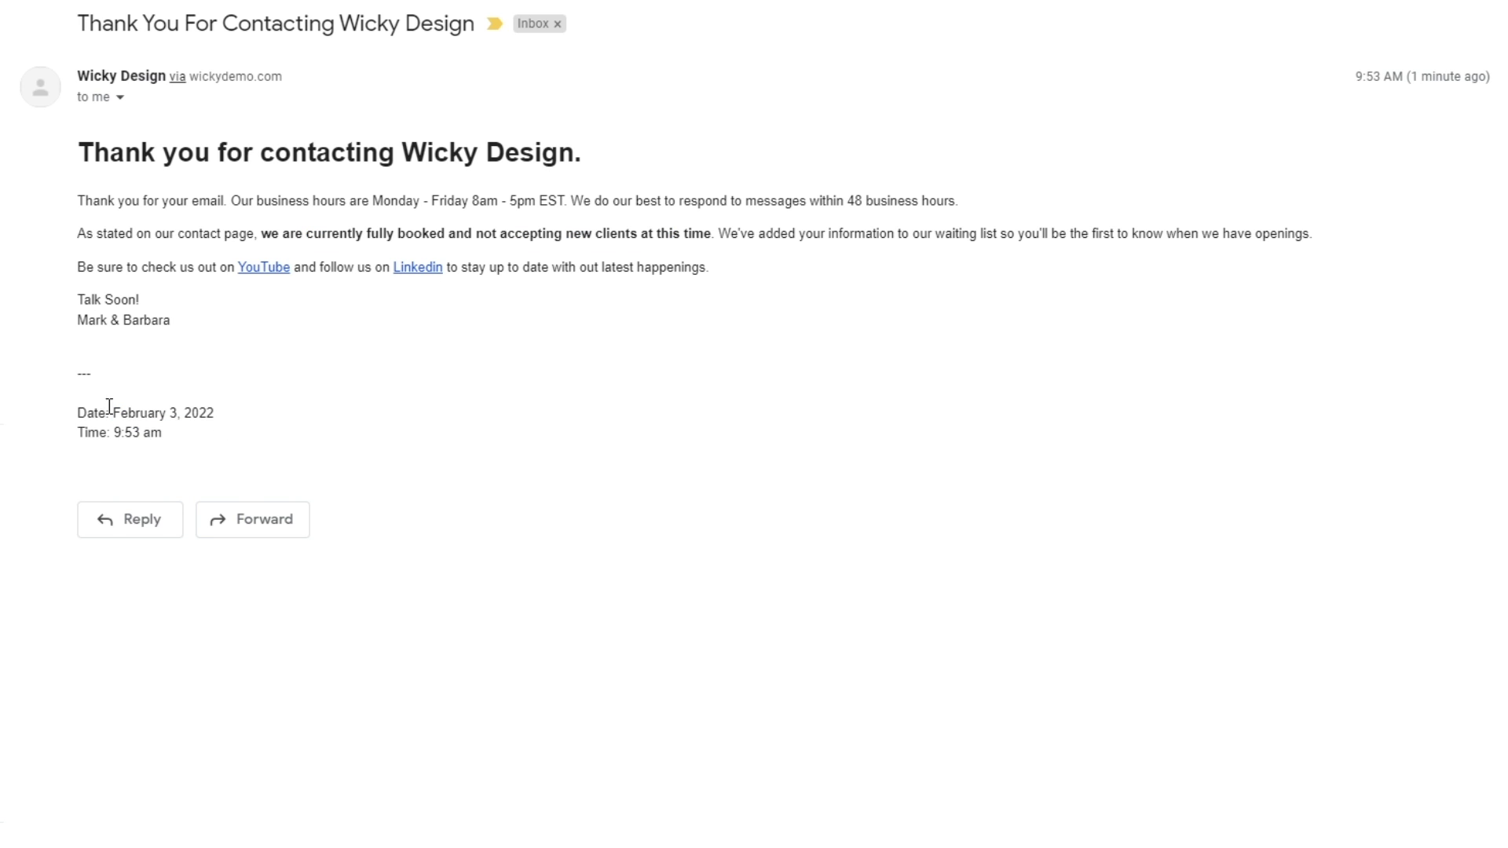
left_click_drag(95, 413, 122, 434)
left_click(148, 436)
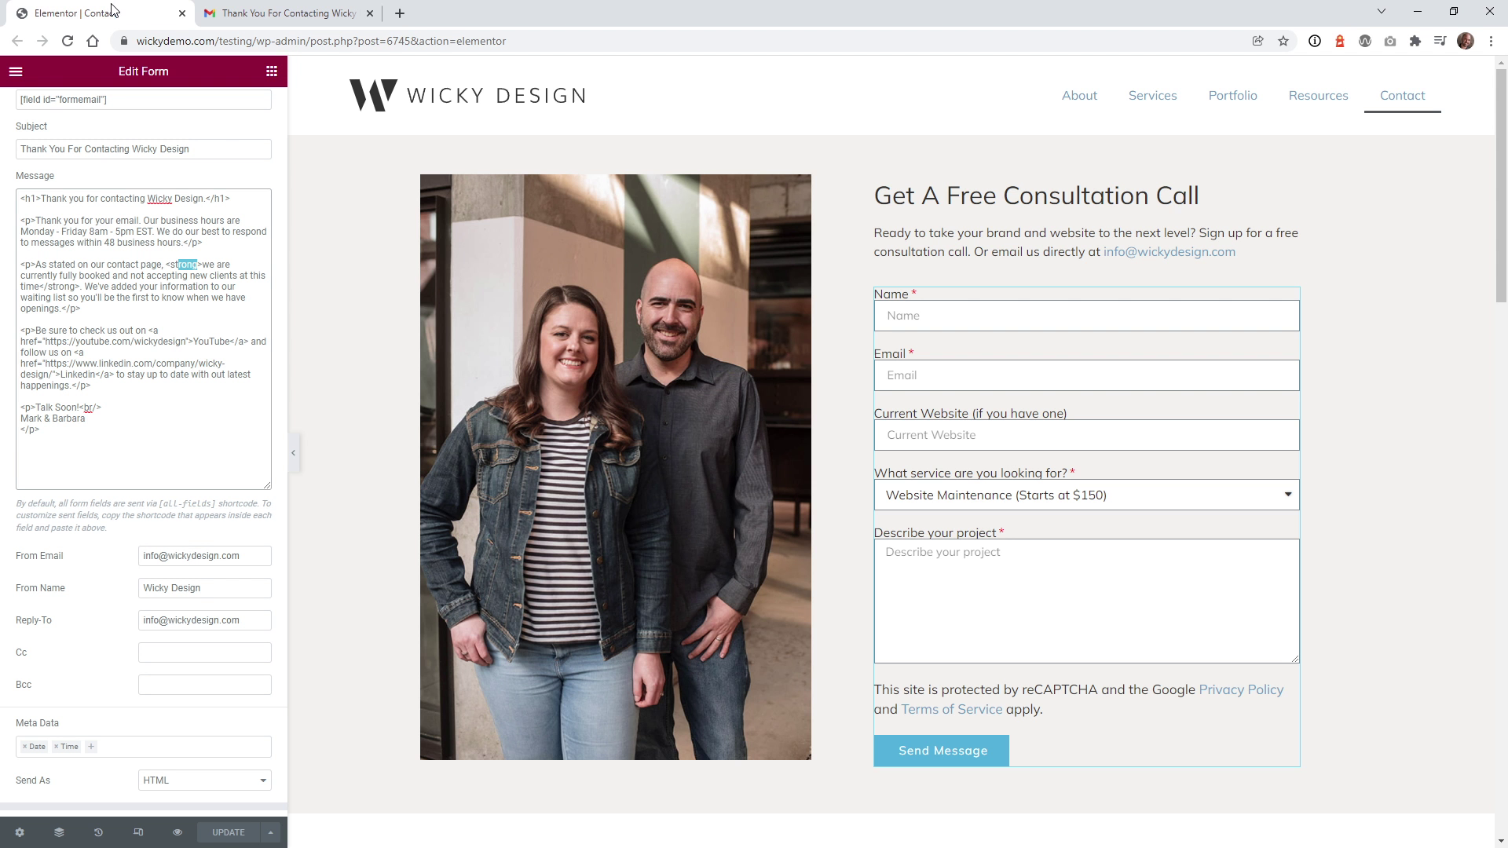
scroll(138, 188, "up", 2)
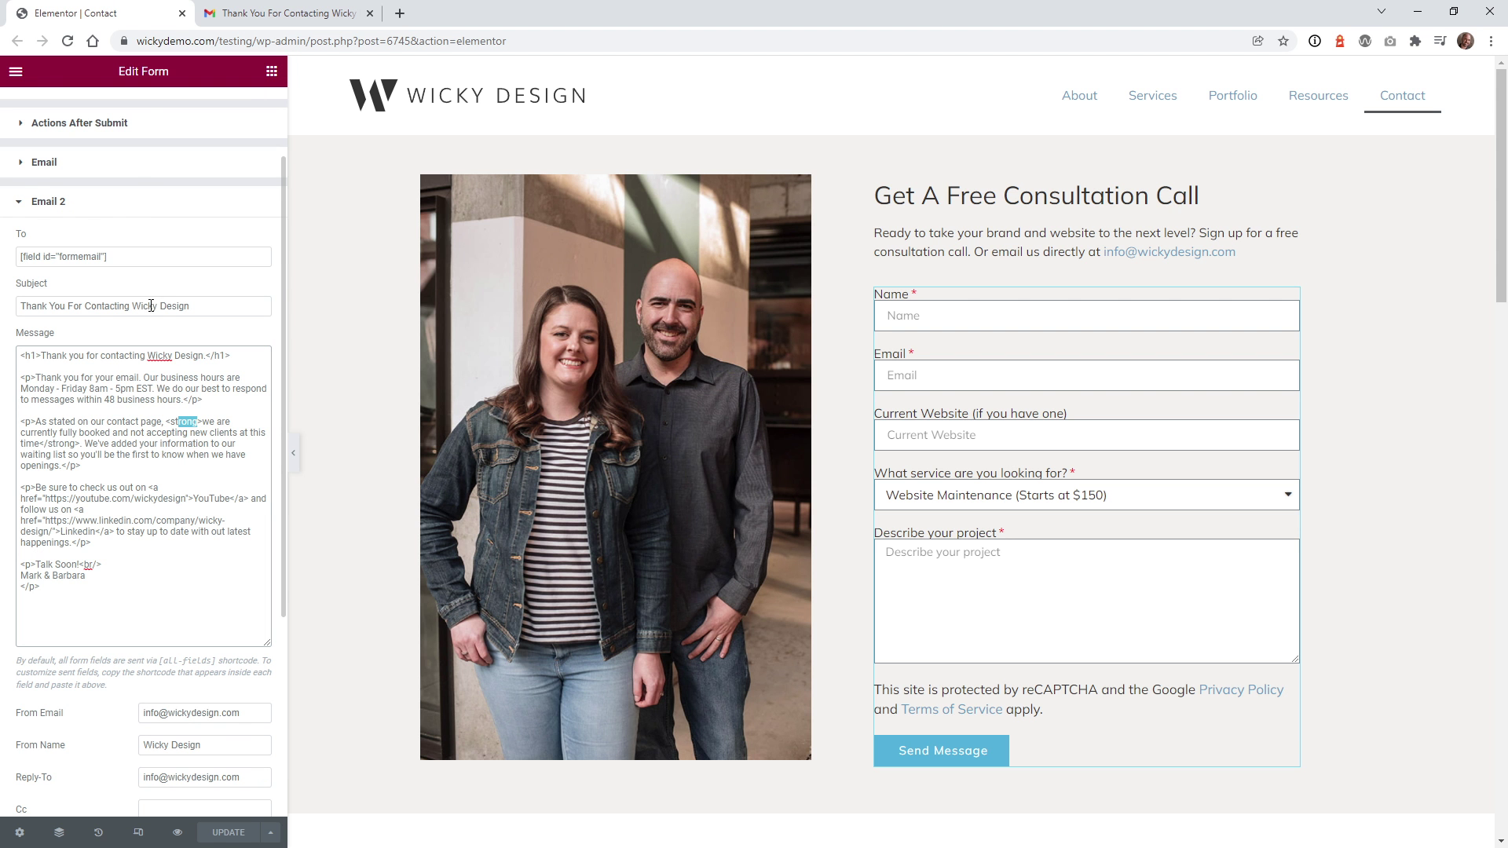